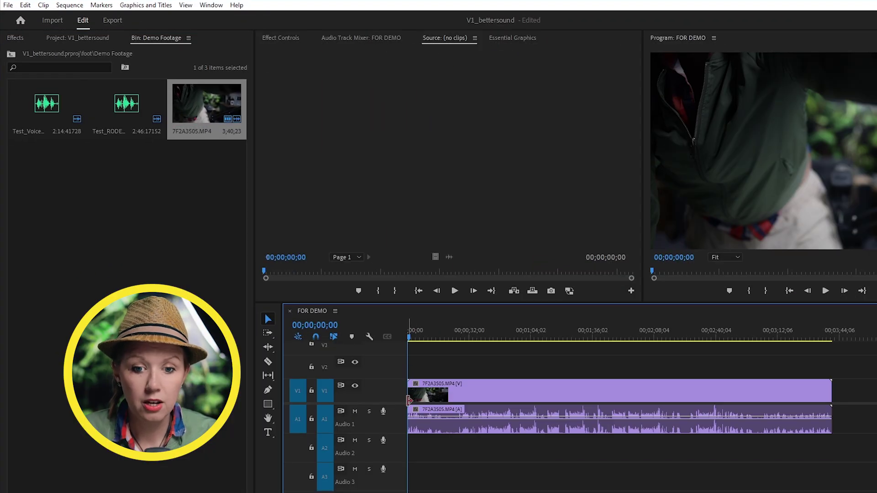
Step: Place Test_RODE.m4a on Audio 2 and Test_VoiceMemo.m4a on Audio 3 in the sequence
left_click_drag(166, 137, 363, 372)
left_click_drag(276, 284, 446, 450)
left_click_drag(46, 105, 446, 487)
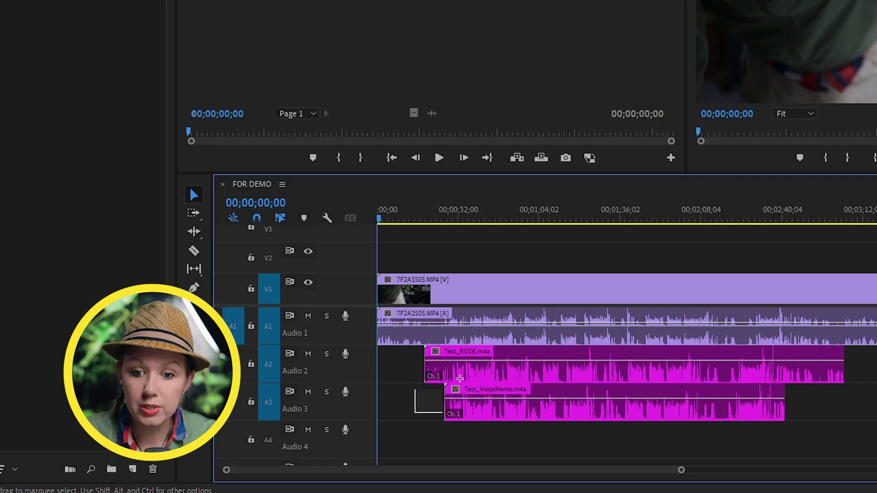
Step: Select all clips and synchronize them to the camera clip by audio
left_click_drag(460, 378, 596, 259)
right_click(561, 284)
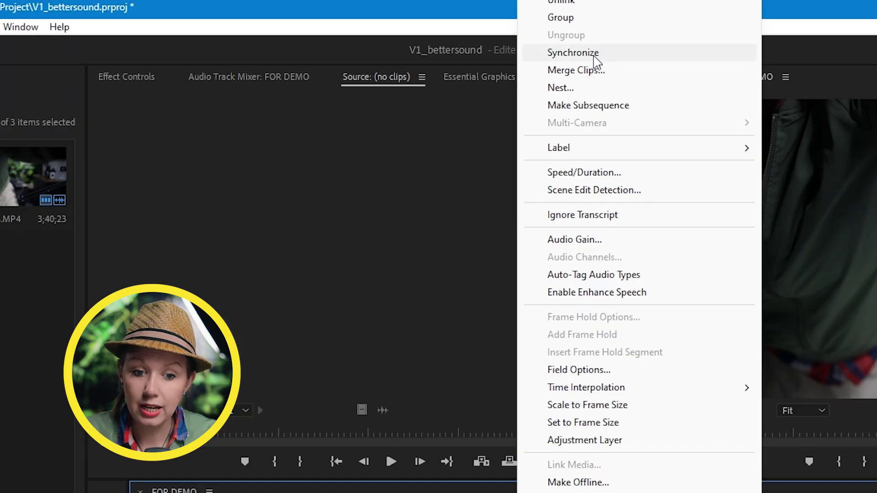
left_click(593, 54)
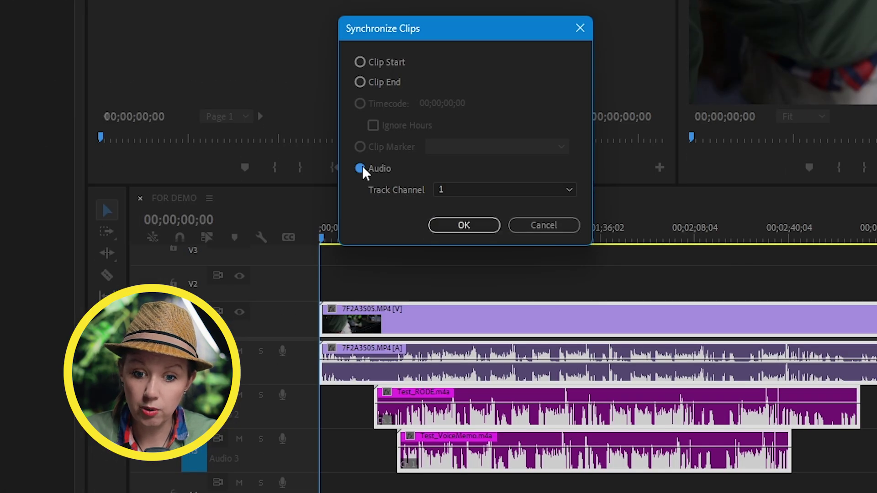
left_click(464, 226)
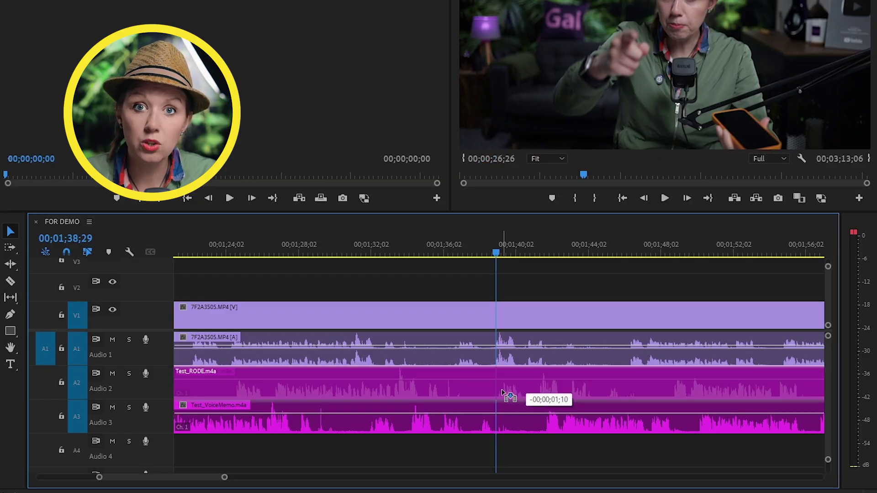
Step: Zoom the timeline in and nudge Test_RODE left so its waveform matches the camera audio
key("=")
key("=")
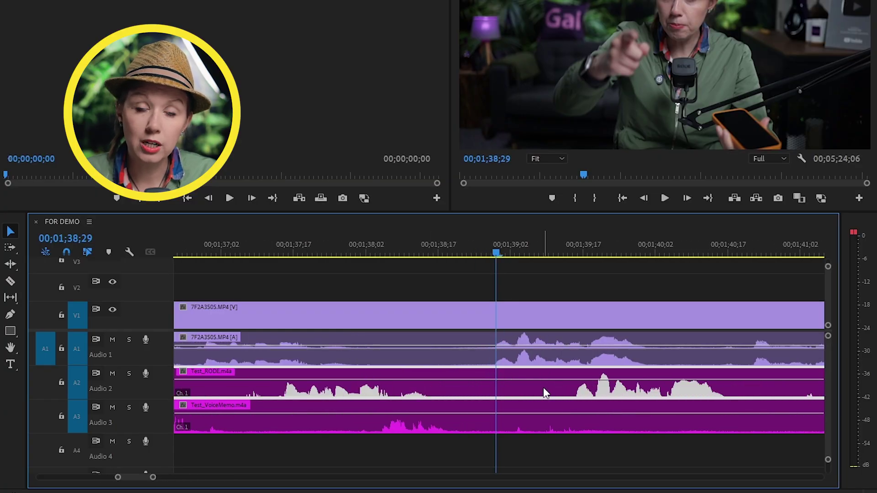
key("alt+Left")
key("alt+Left")
key("alt+Left")
key("alt+Left")
key("alt+Left")
key("alt+Left")
key("alt+Left")
key("alt+Left")
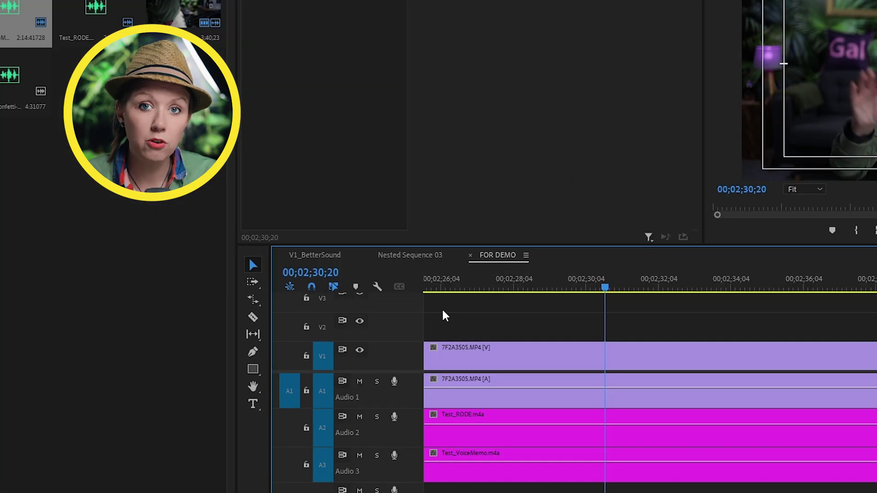
left_click(378, 286)
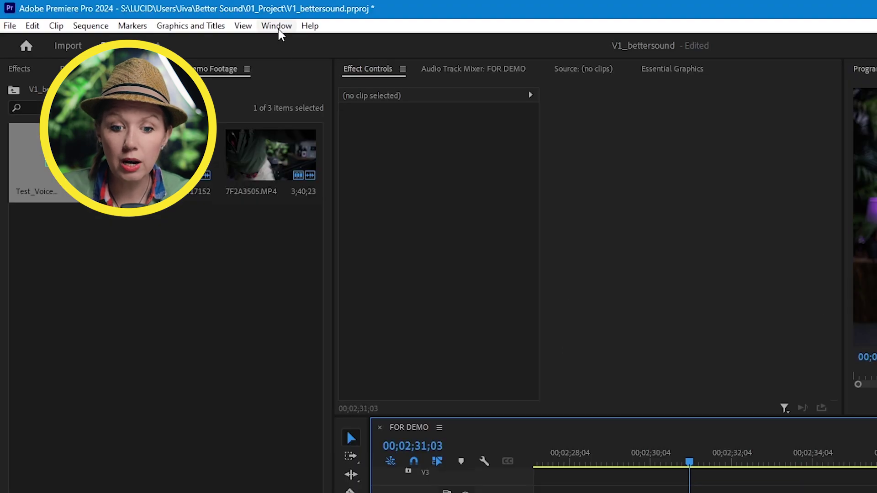
left_click(277, 27)
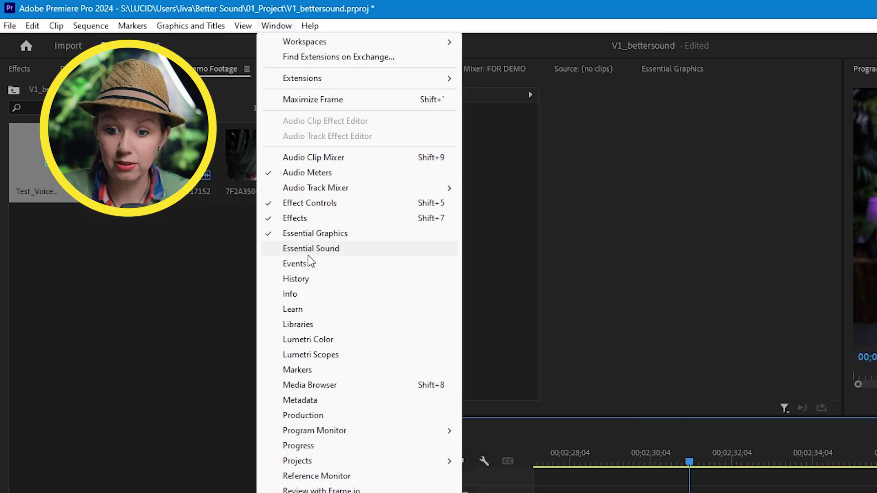
Step: In Essential Sound, tag Test_VoiceMemo.m4a as Dialogue and apply Enhance Speech, adjusting its Mix Amount
left_click(309, 255)
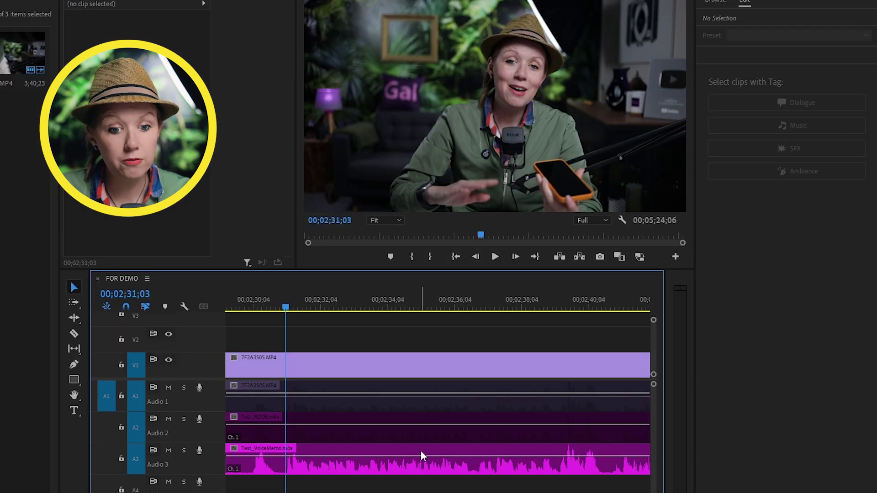
left_click(421, 454)
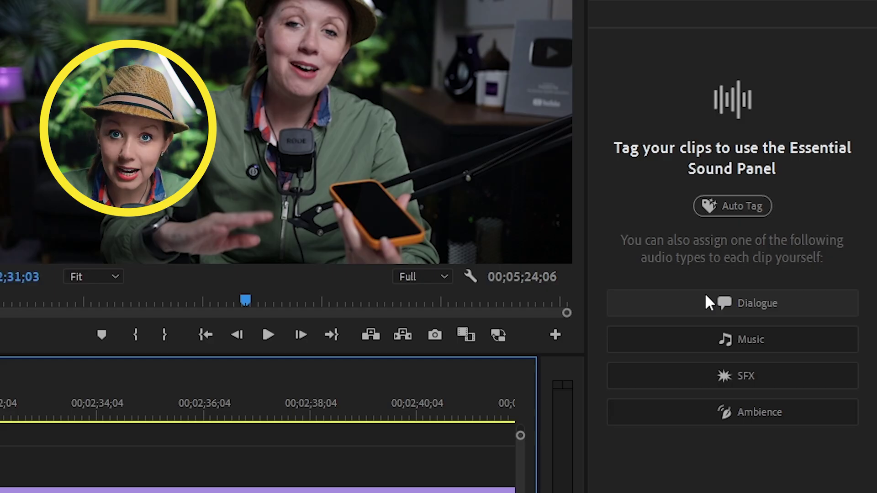
left_click(708, 302)
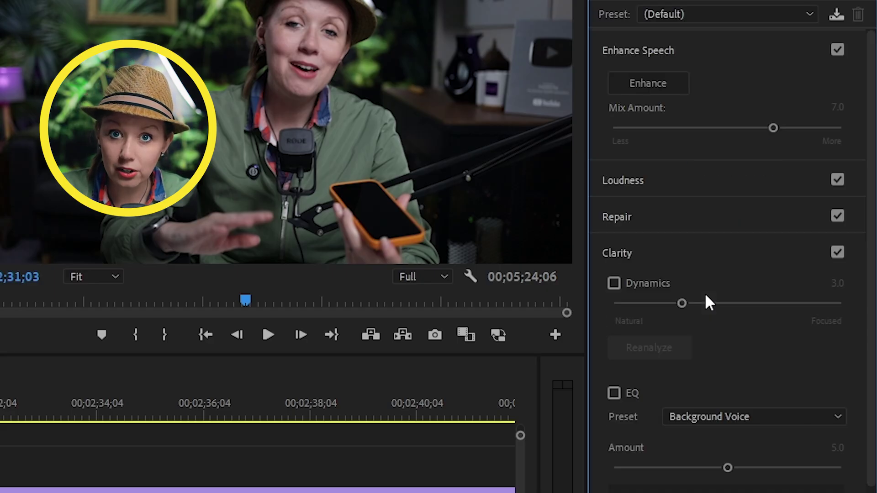
left_click(648, 82)
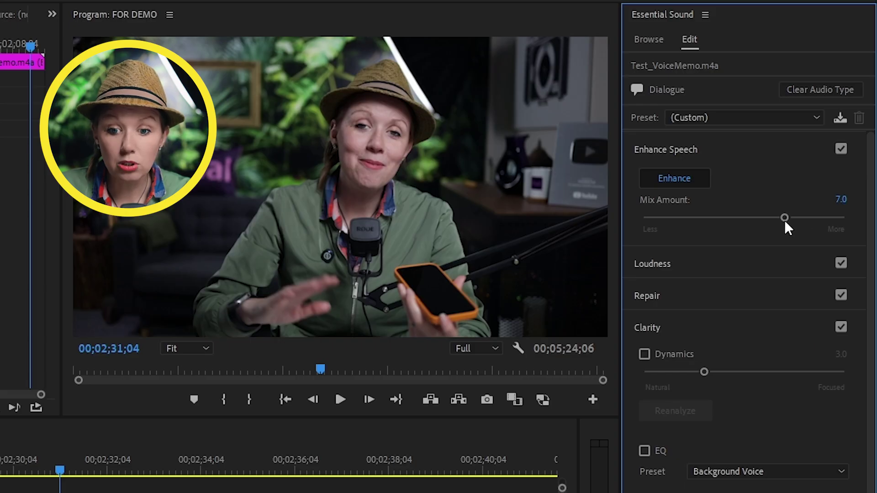
left_click_drag(784, 220, 759, 230)
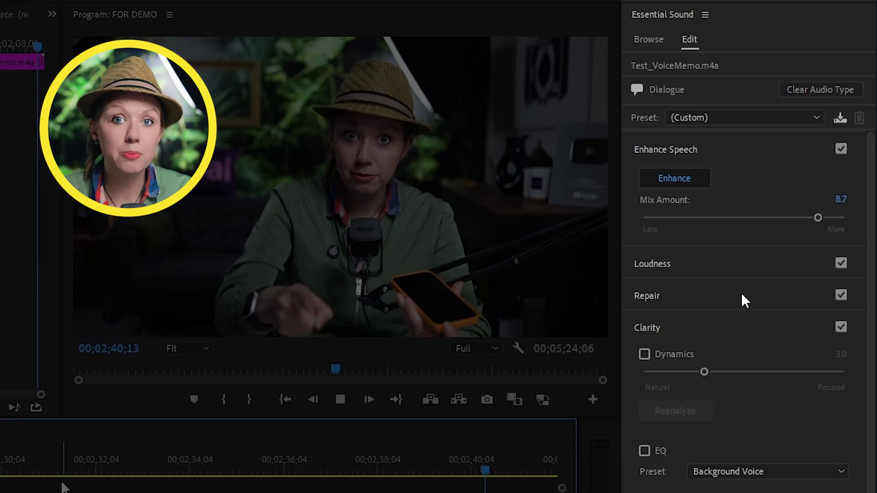
Step: Expand the voice memo's Repair options and scroll down to Reduce Rumble at 6.1
left_click(741, 294)
scroll(742, 293, "down", 1)
scroll(745, 299, "down", 1)
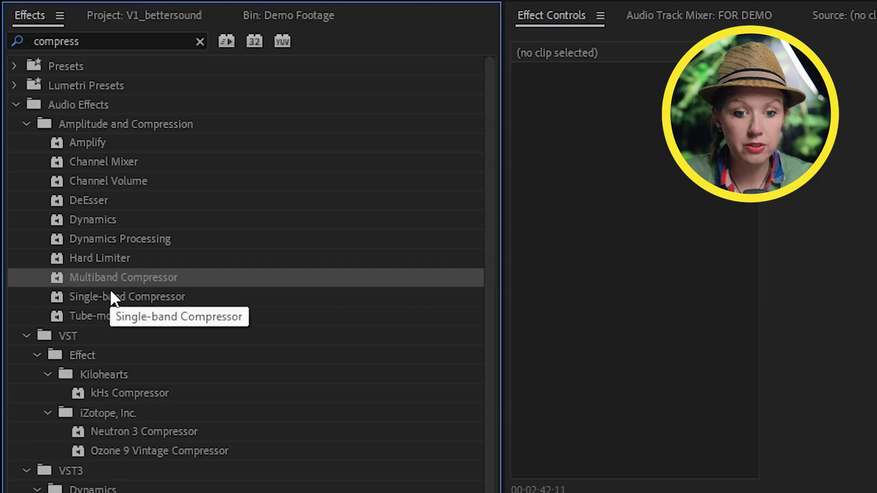
Step: Apply the Tube-modeled Compressor to Test_RODE and open its Edit settings in Effect Controls
left_click(111, 294)
left_click(110, 323)
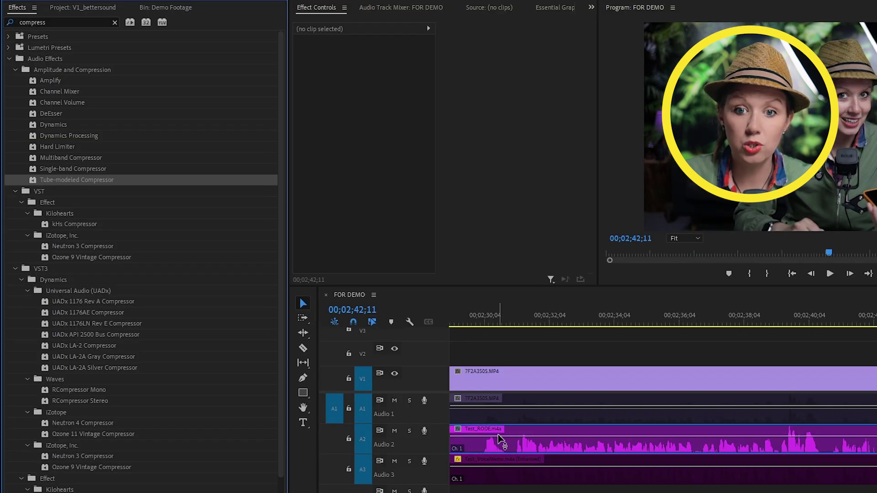
left_click_drag(103, 242, 499, 439)
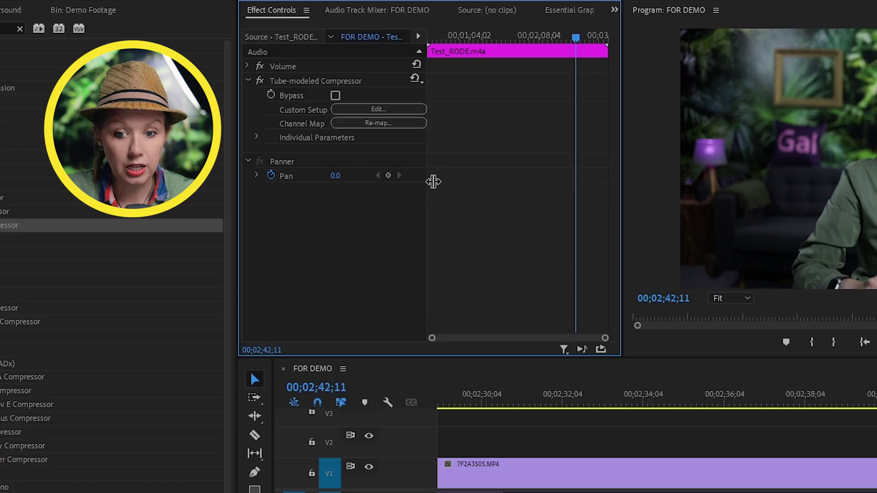
left_click(407, 114)
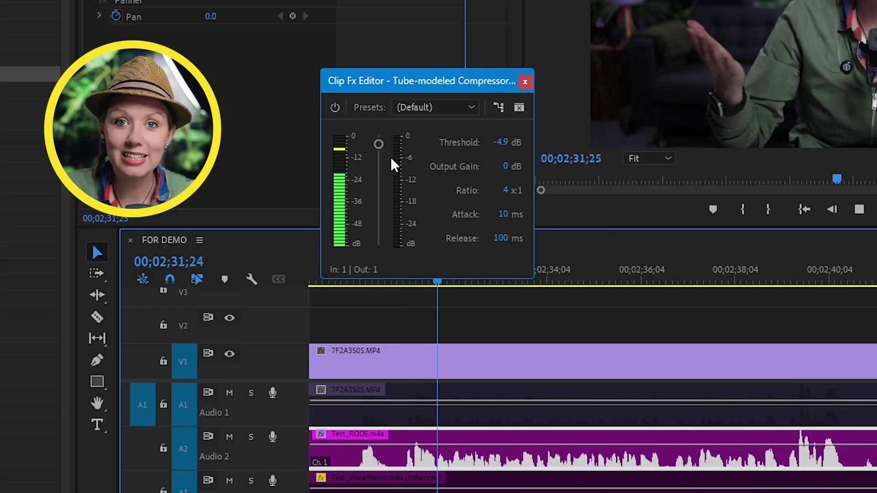
Step: Set the compressor Threshold to about -22 dB and Output Gain to 10 dB
left_click_drag(376, 143, 388, 179)
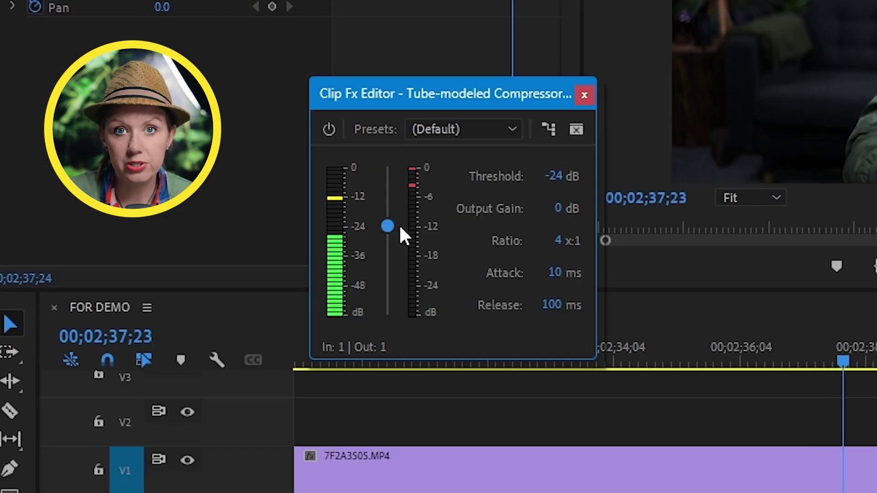
left_click_drag(399, 224, 395, 213)
left_click(551, 363)
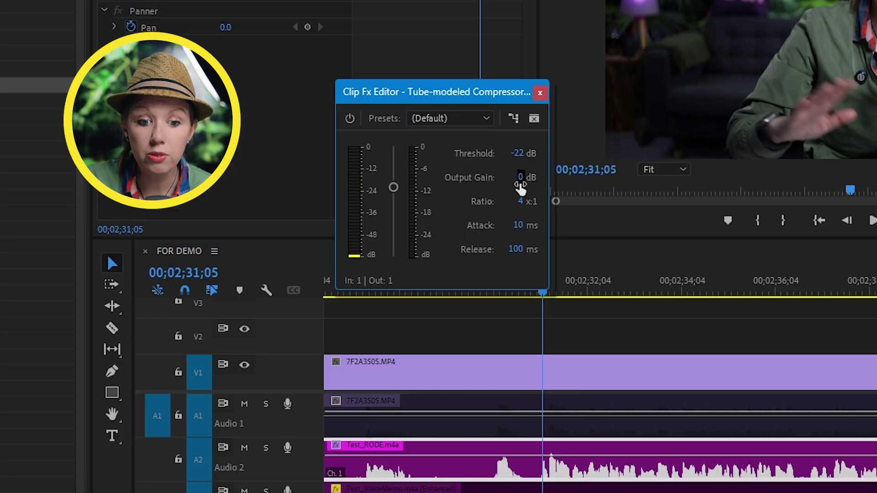
type("10")
key("Return")
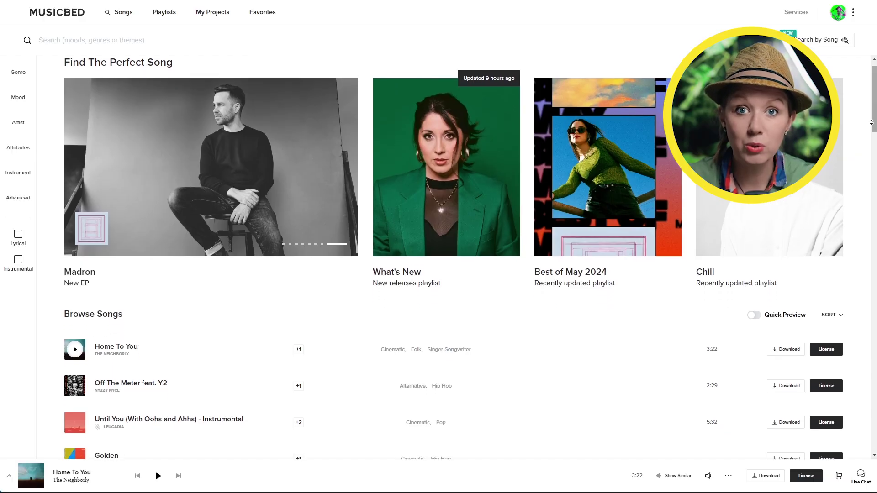
Step: Scroll the Musicbed home page and open Search by Song
scroll(872, 122, "down", 2)
scroll(872, 123, "down", 3)
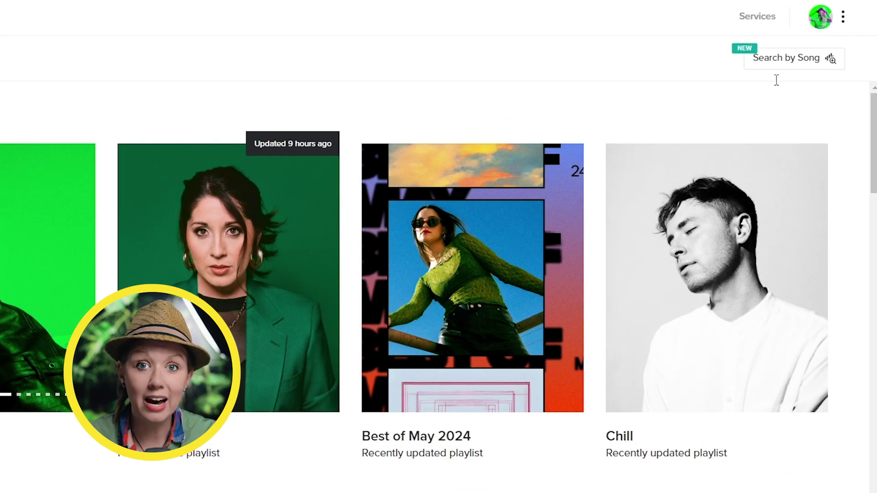
left_click(785, 64)
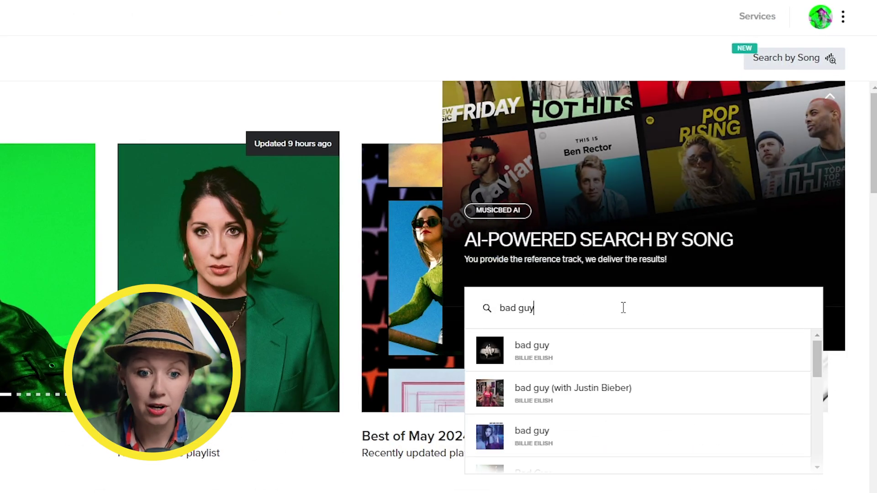
Step: Pick 'bad guy' as the reference song and preview the first match, Better Get Used To It
left_click(530, 361)
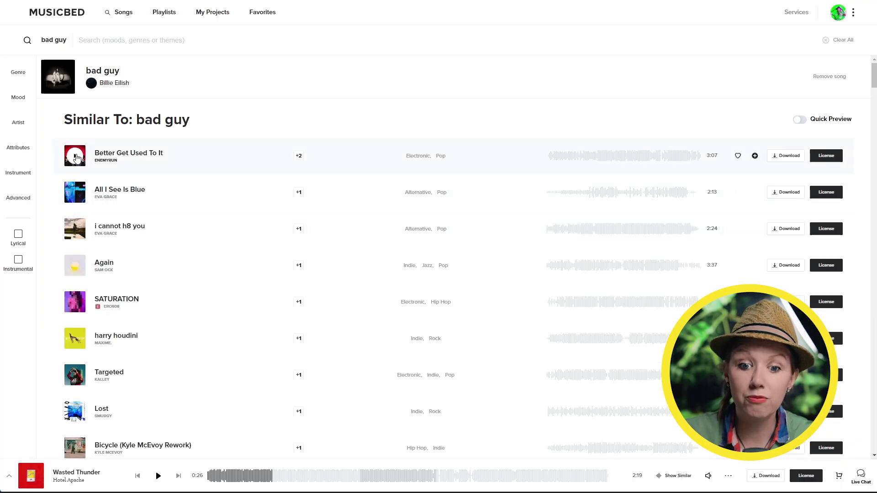
left_click(75, 158)
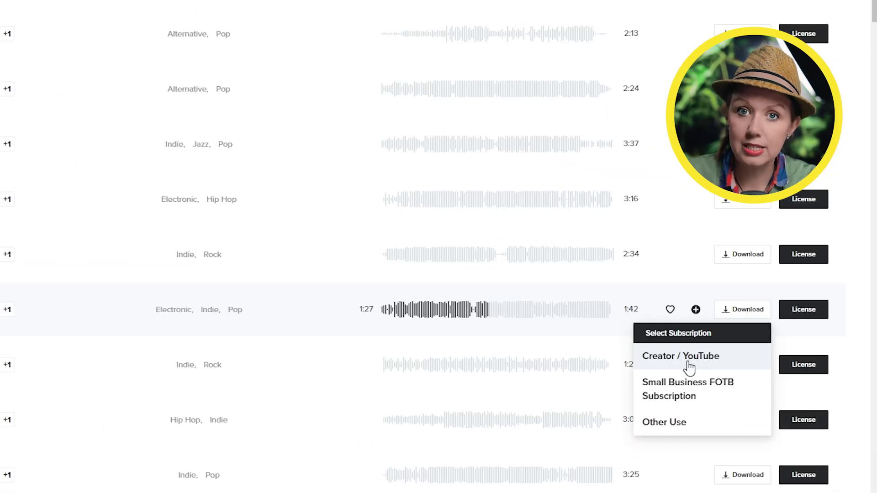
Step: License Targeted for Creator / YouTube, filling the details from the saved project
left_click(750, 318)
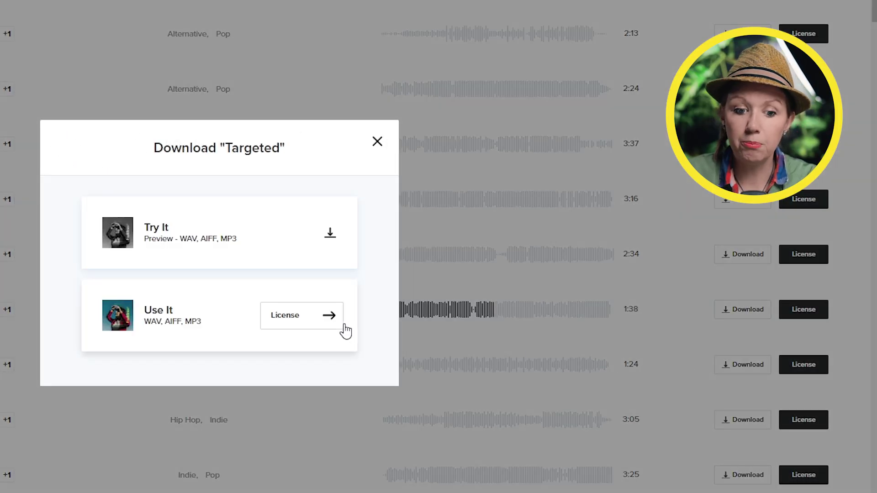
left_click(328, 316)
left_click(200, 189)
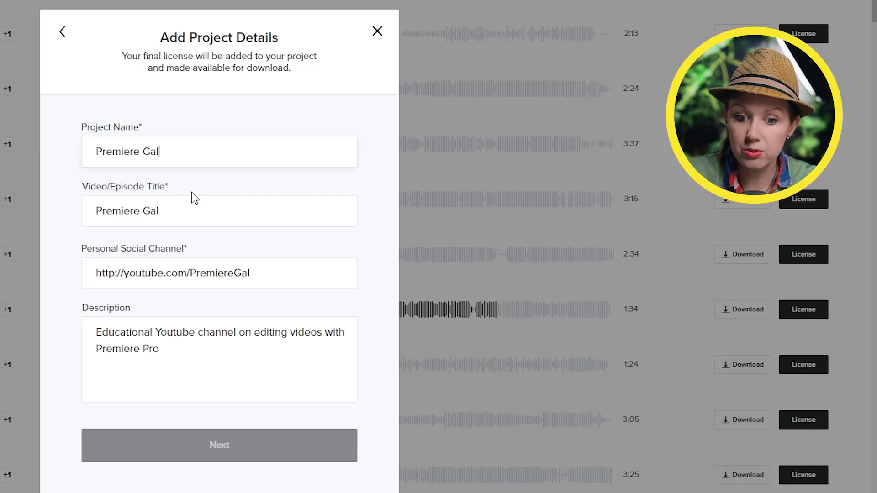
left_click(204, 452)
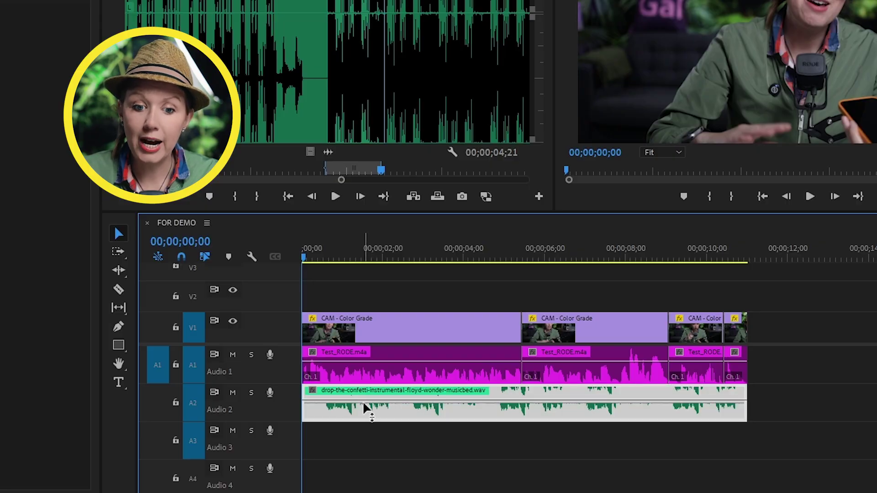
Step: Lower the music clip's volume to about -23.6 dB and play back to check the mix
left_click_drag(361, 403, 361, 421)
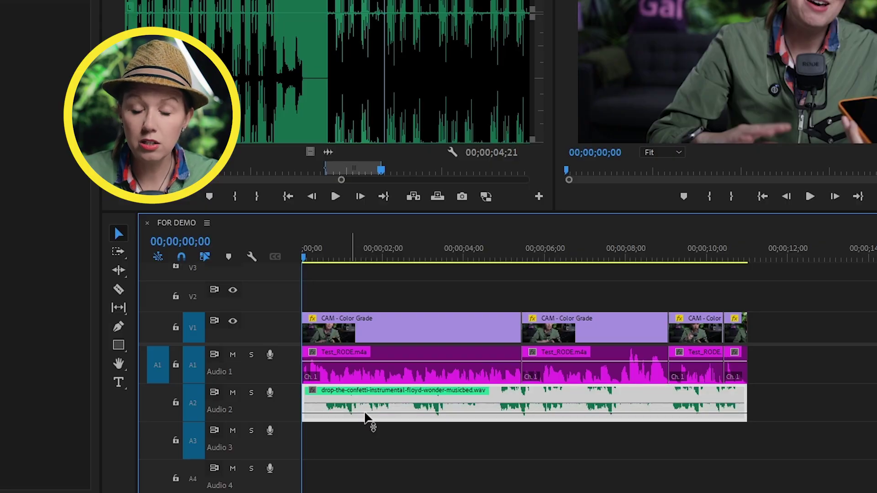
left_click(400, 460)
key("space")
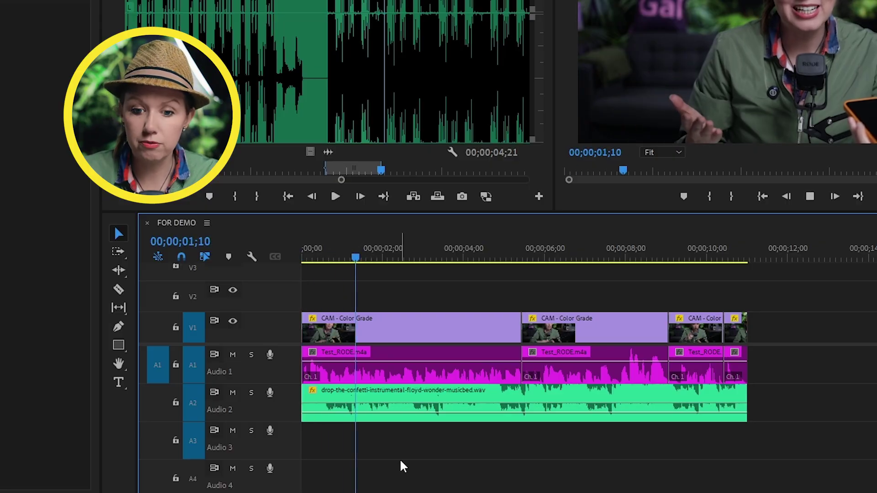
left_click_drag(357, 246, 295, 316)
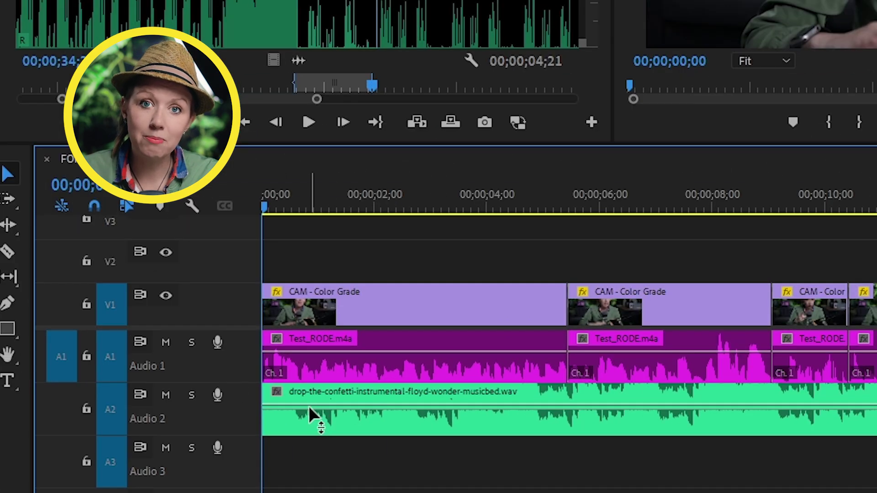
left_click_drag(310, 411, 329, 410)
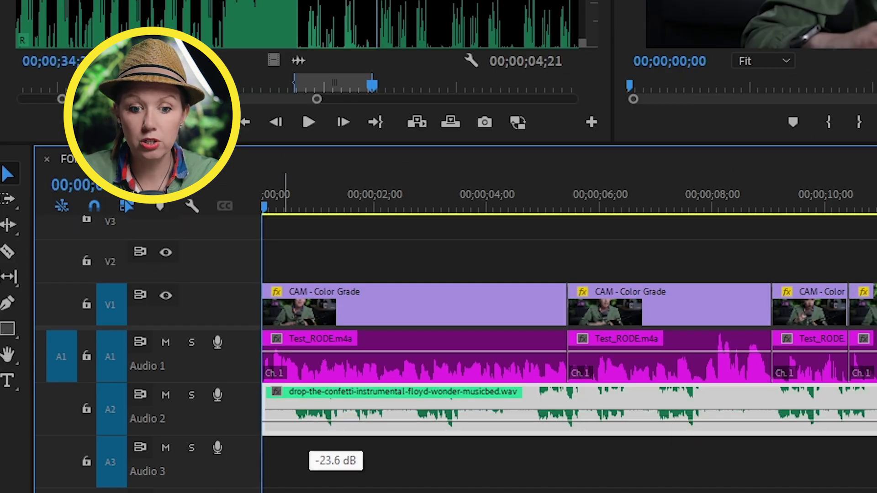
key("space")
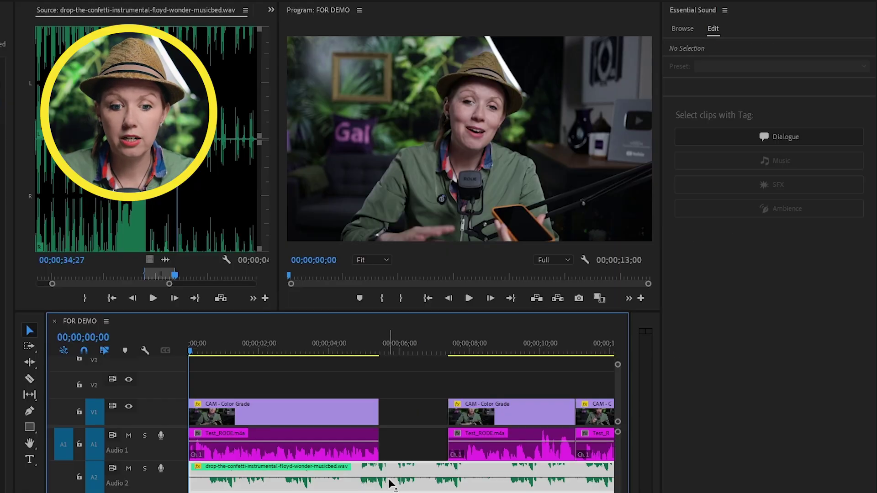
Step: Tag the clip as Music and duck it -22.5 dB under dialogue with 458 ms fades, generating keyframes
left_click(733, 306)
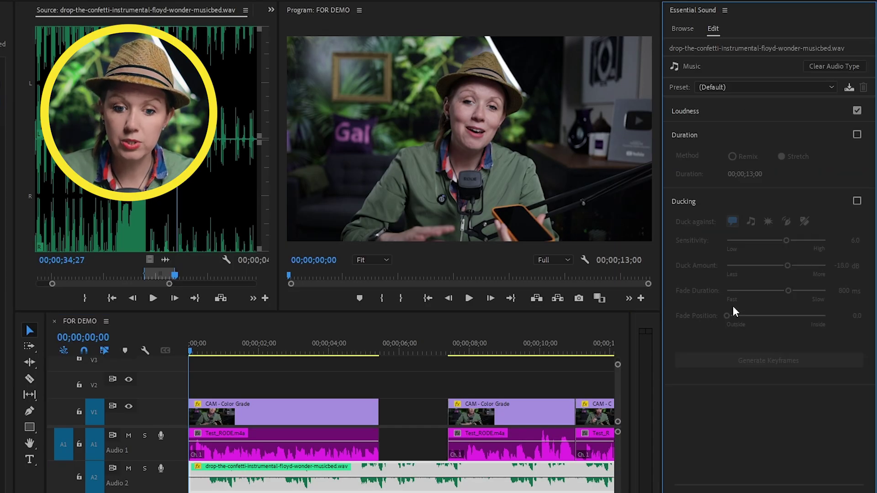
left_click(854, 95)
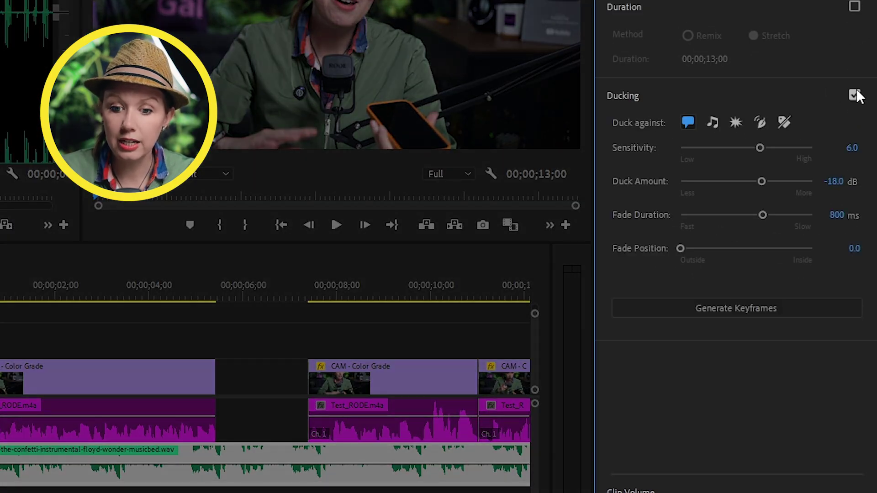
left_click(685, 123)
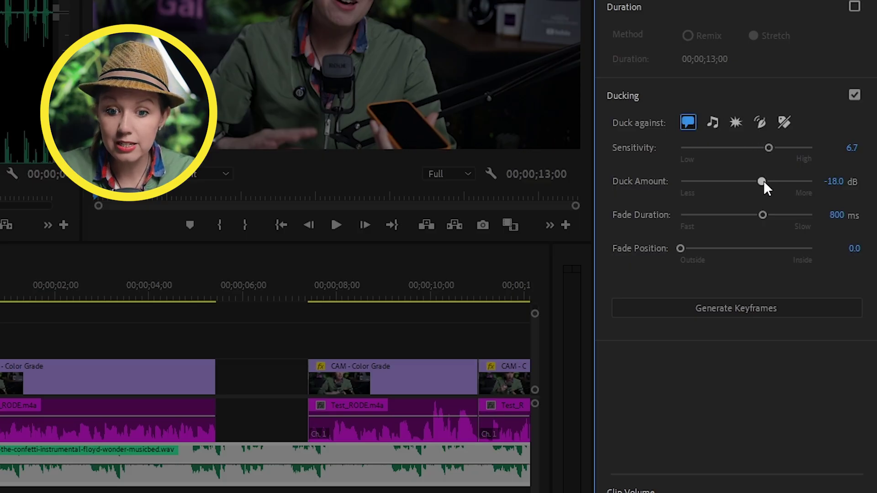
mouse_move(763, 179)
left_mouse_down()
mouse_move(744, 182)
mouse_move(773, 179)
left_mouse_up()
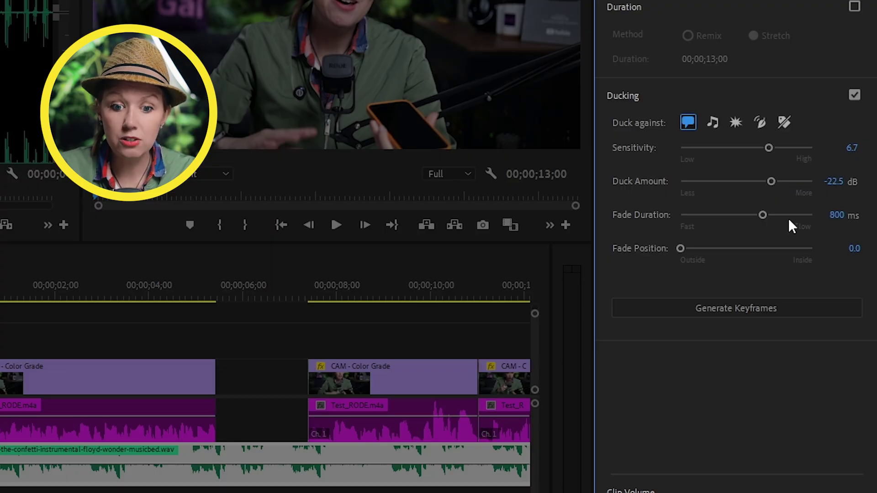
left_click_drag(762, 216, 742, 216)
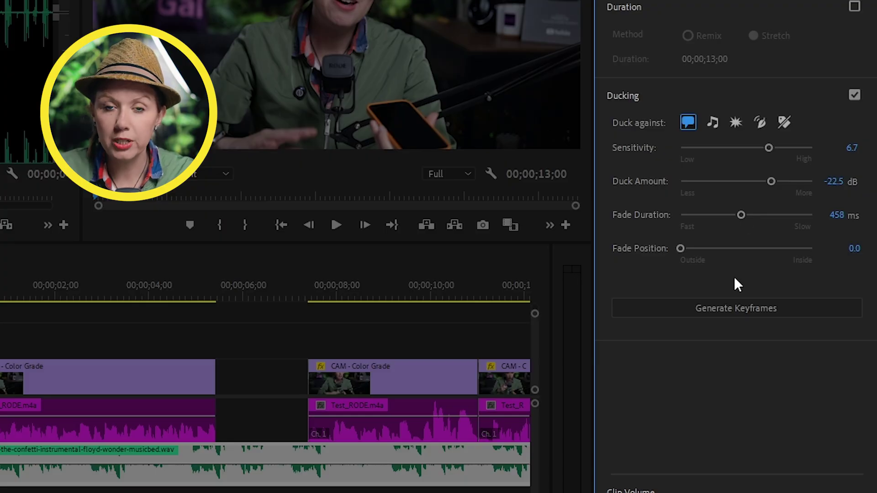
left_click(731, 312)
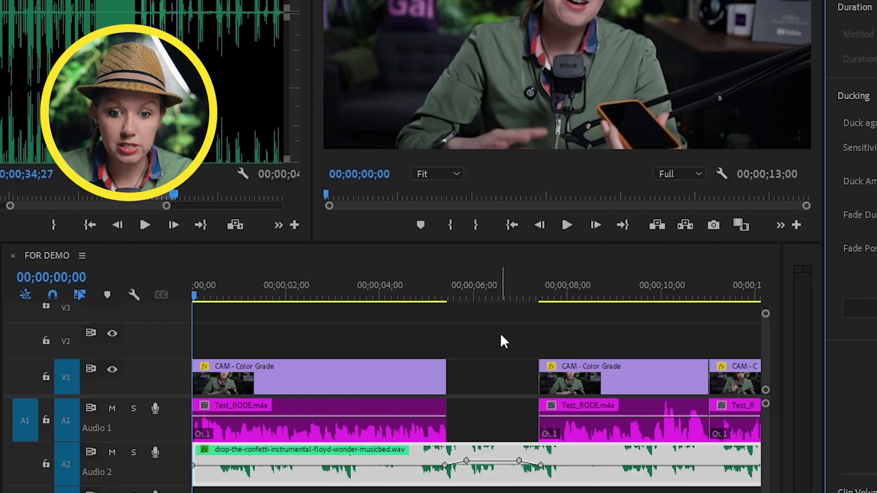
left_click(256, 477)
Step: Play back and set the music's level between its ducking keyframes to -21.0 dB
key("space")
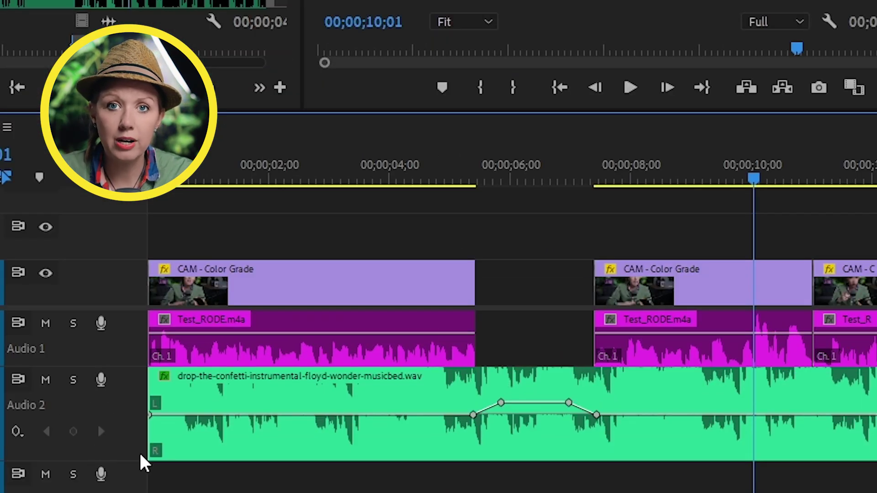
left_click_drag(544, 403, 544, 387)
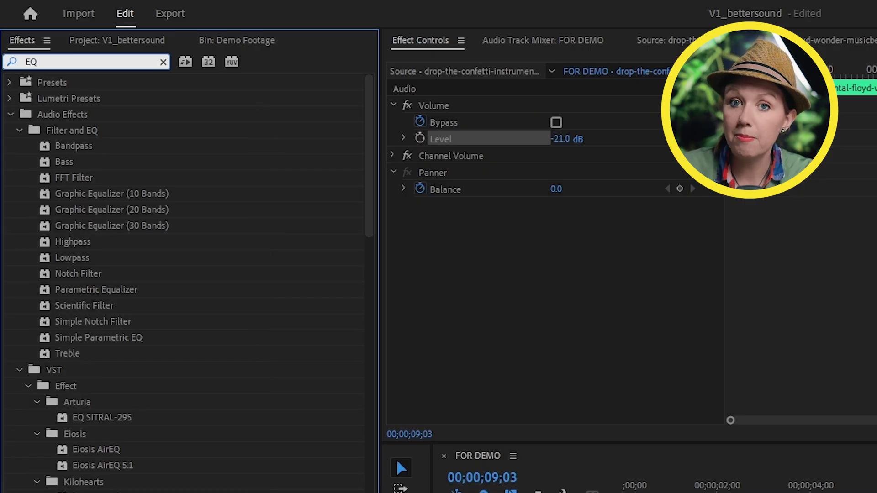
Step: Apply a Parametric Equalizer to the A2 music clip and open its Clip Fx Editor
left_click(80, 293)
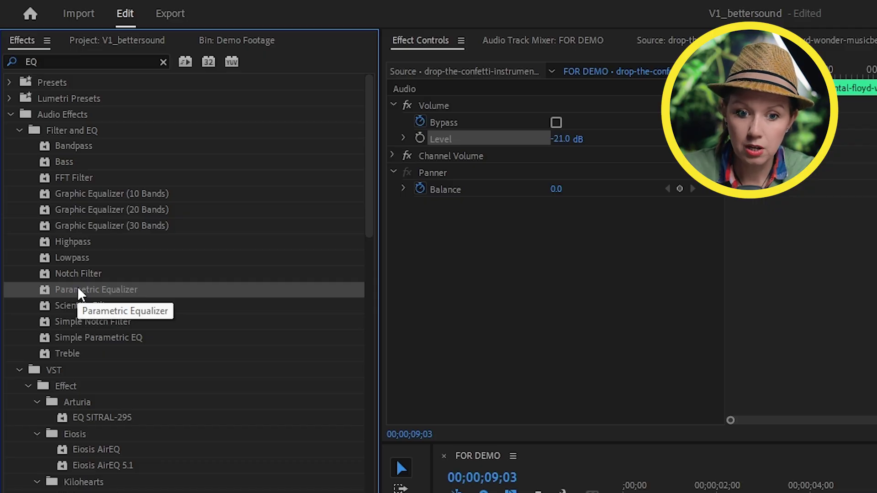
left_click_drag(80, 294, 754, 492)
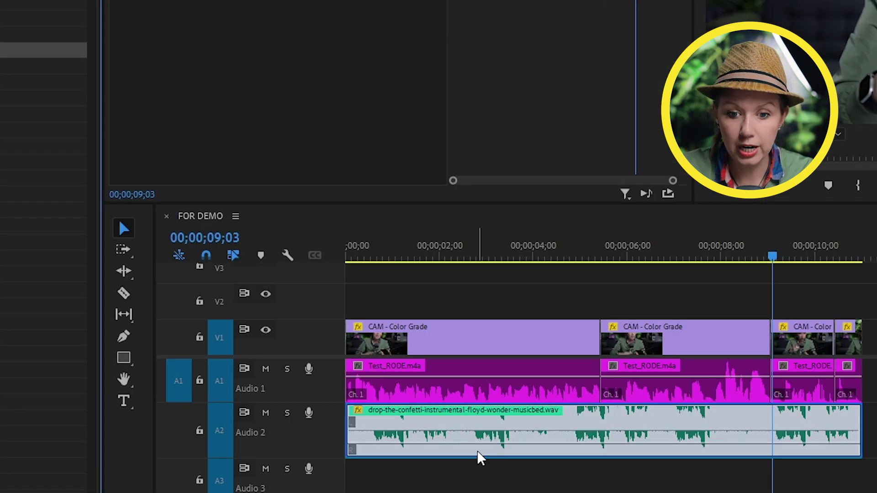
left_click_drag(478, 454, 477, 456)
left_click(197, 145)
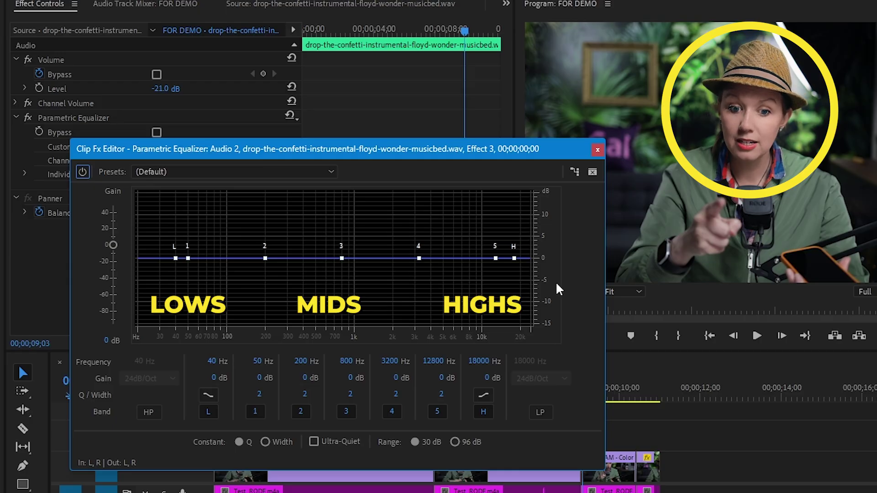
Step: Enable the EQ's low-pass band, then set band 4 to about -7 dB at 2462 Hz, Q 1
left_click(539, 413)
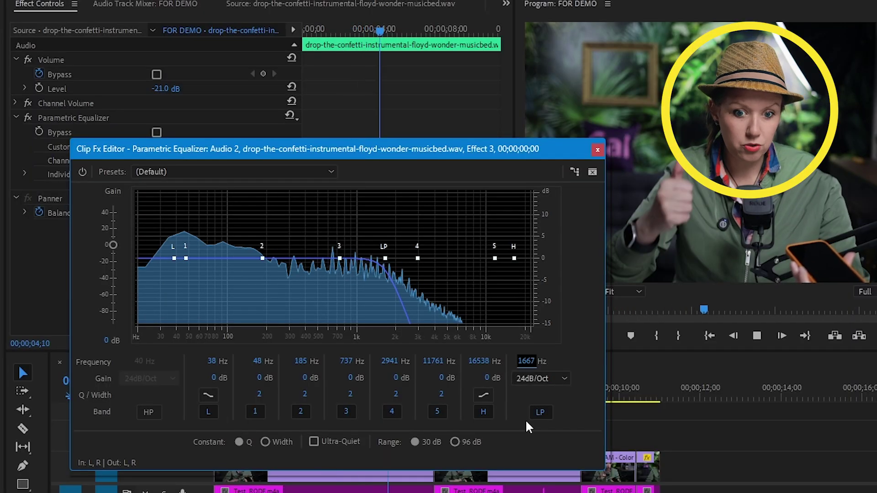
key("space")
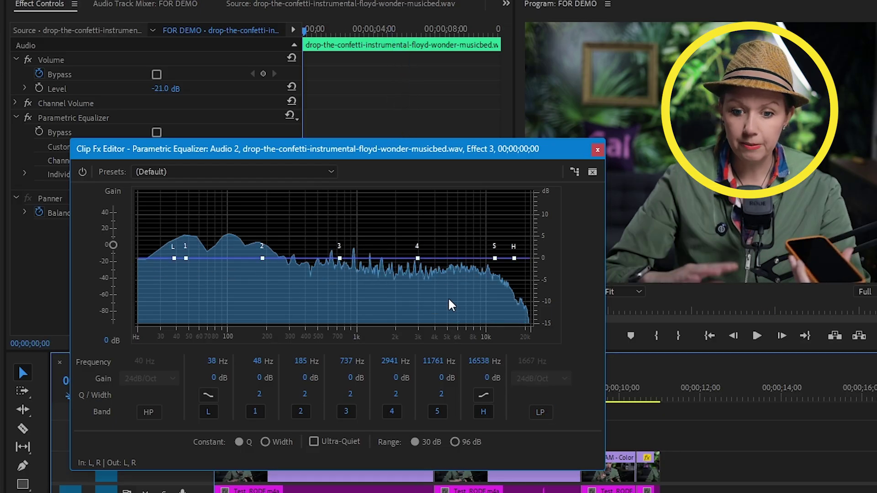
left_click_drag(418, 258, 417, 256)
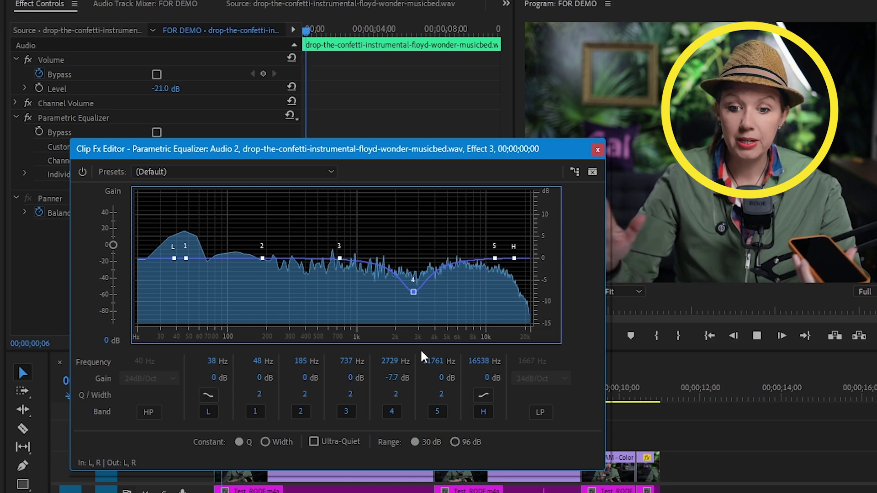
left_click_drag(390, 361, 412, 361)
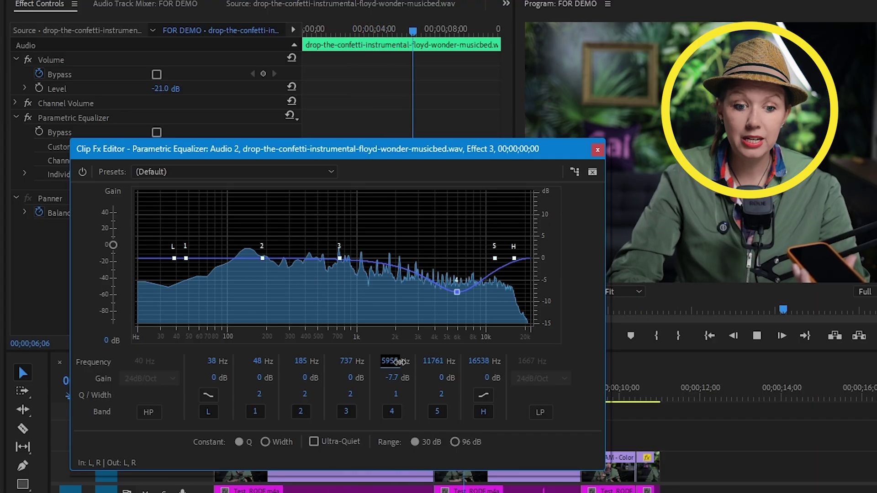
mouse_move(396, 362)
left_mouse_down()
mouse_move(360, 364)
mouse_move(421, 368)
mouse_move(360, 378)
mouse_move(399, 379)
left_mouse_up()
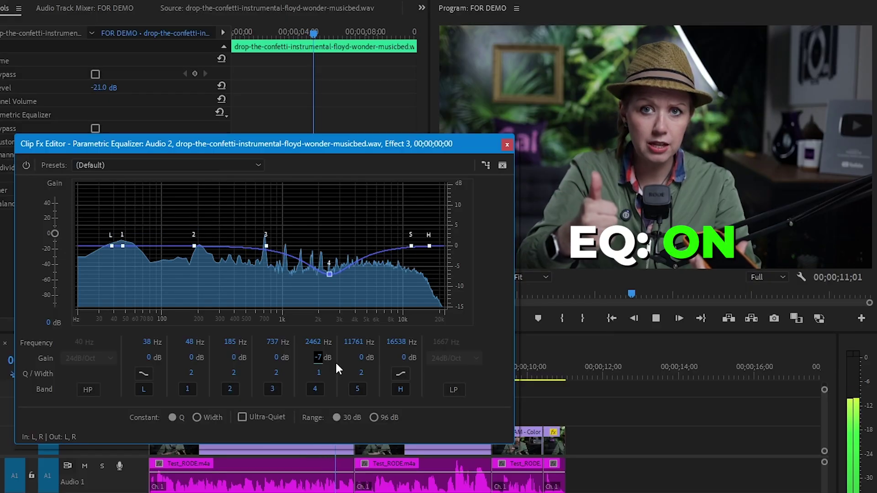
Step: Compare with band 4 bypassed, then lower Bubble 09.wav to -15 dB and reduce Whoosh 26.wav on A3
left_click(315, 389)
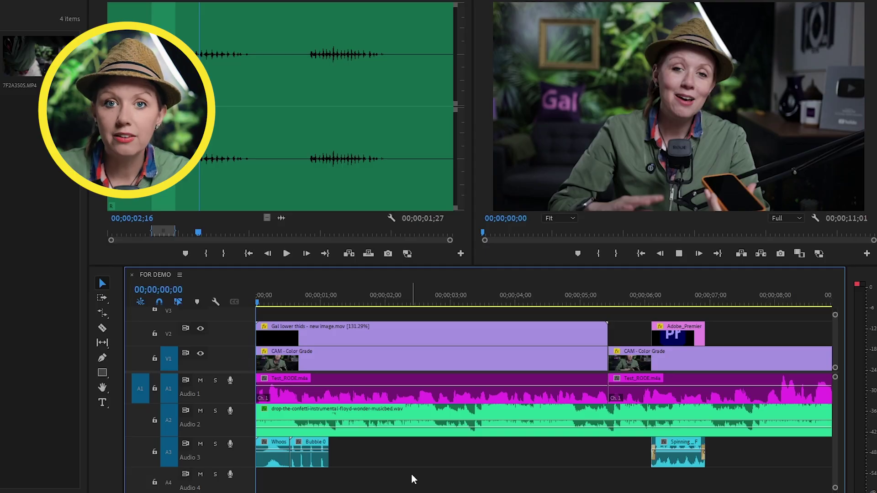
key("space")
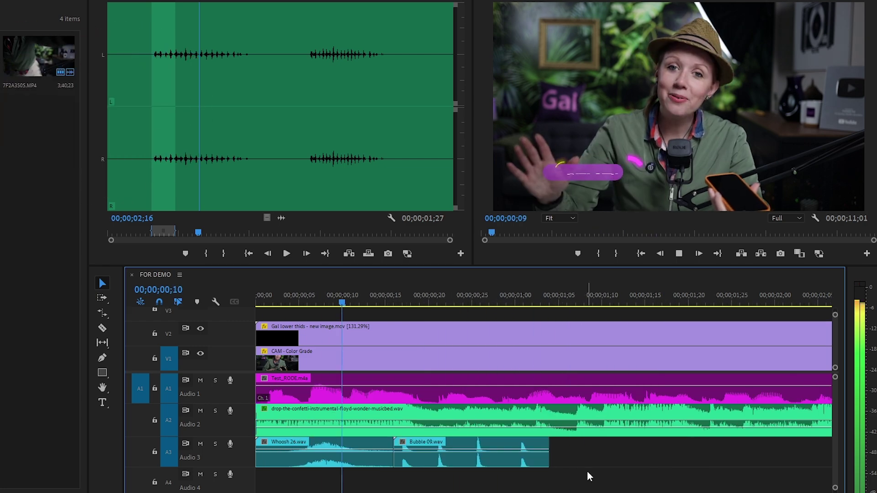
left_click_drag(488, 450, 488, 456)
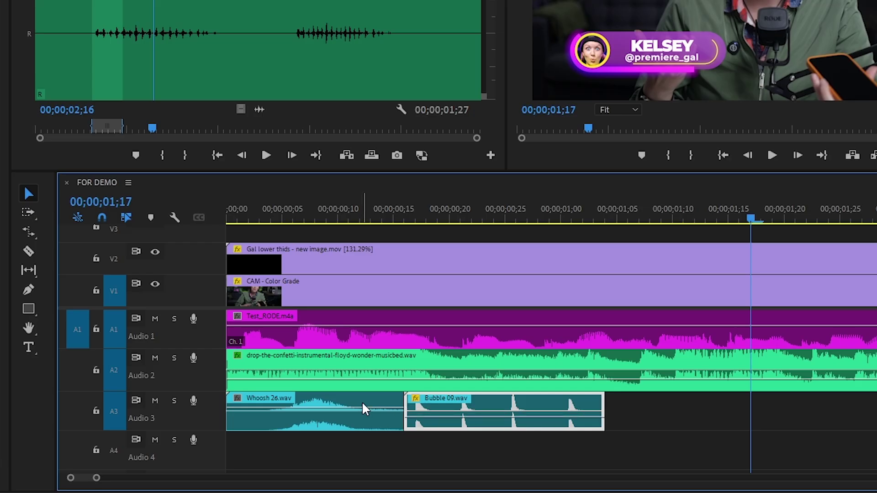
left_click_drag(364, 409, 364, 415)
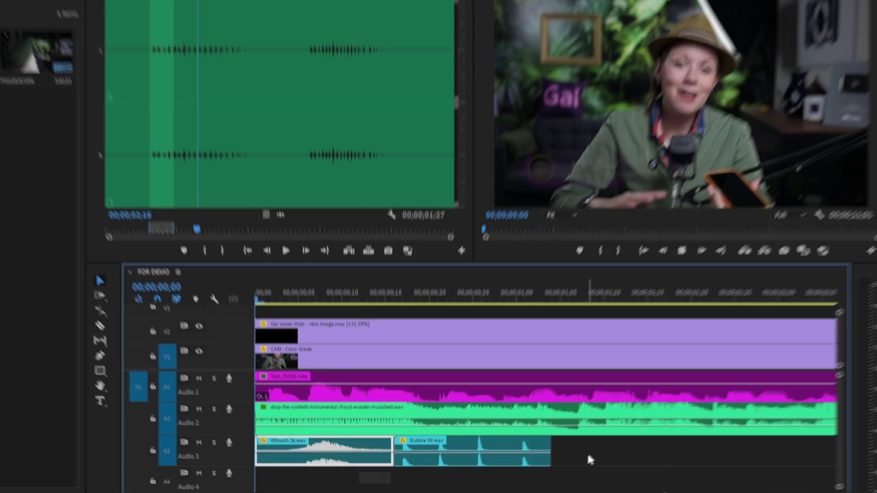
key("space")
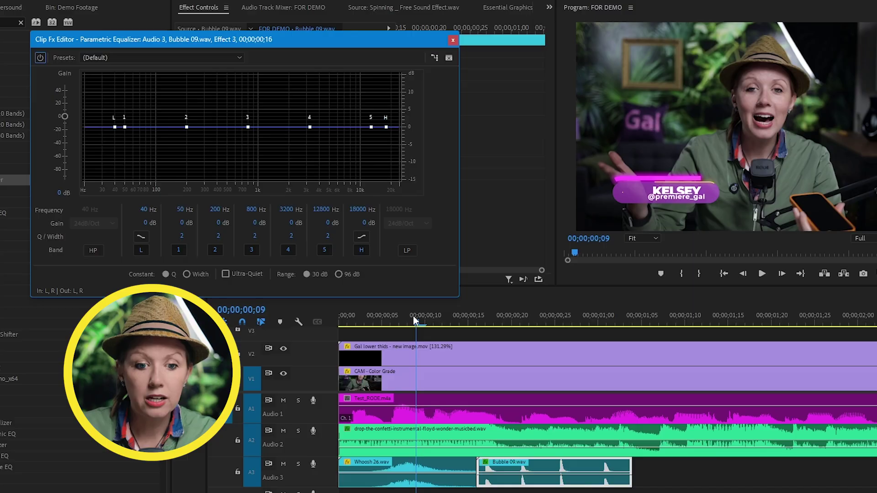
Step: While playing back, pull Bubble 09.wav's EQ band 4 down to about -5.1 dB near 1183 Hz
key("space")
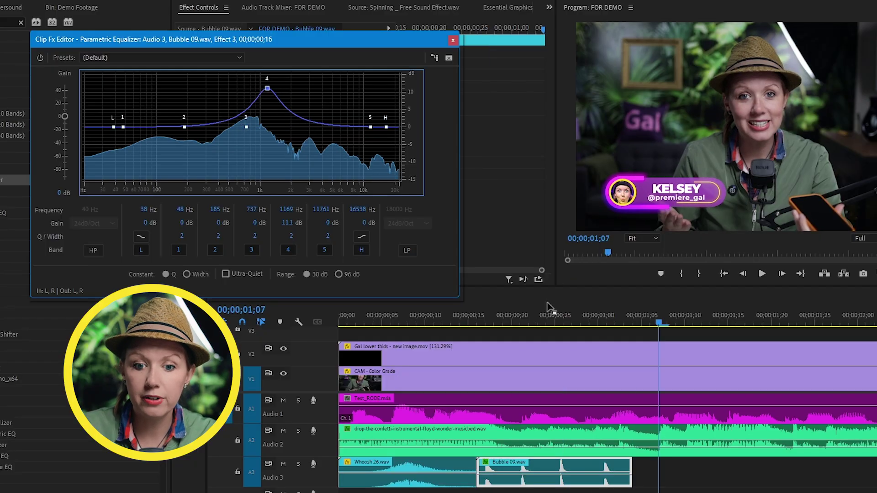
left_click(471, 314)
left_click_drag(267, 88, 268, 143)
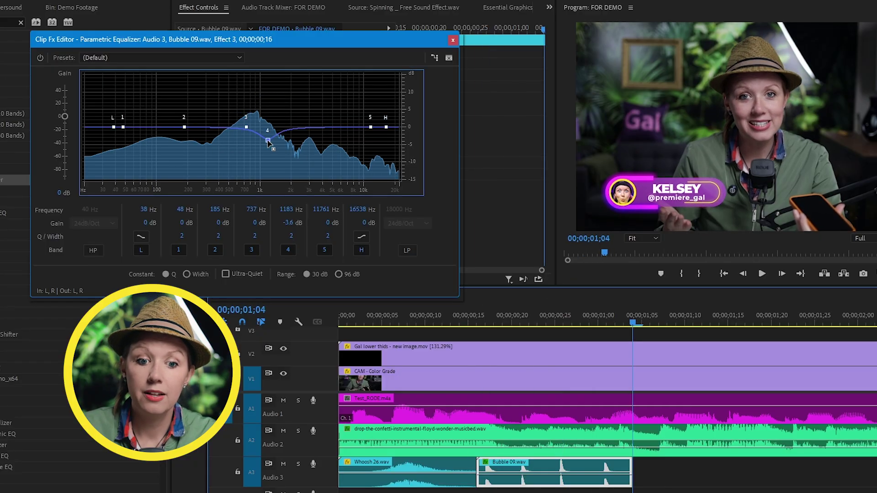
left_click(464, 322)
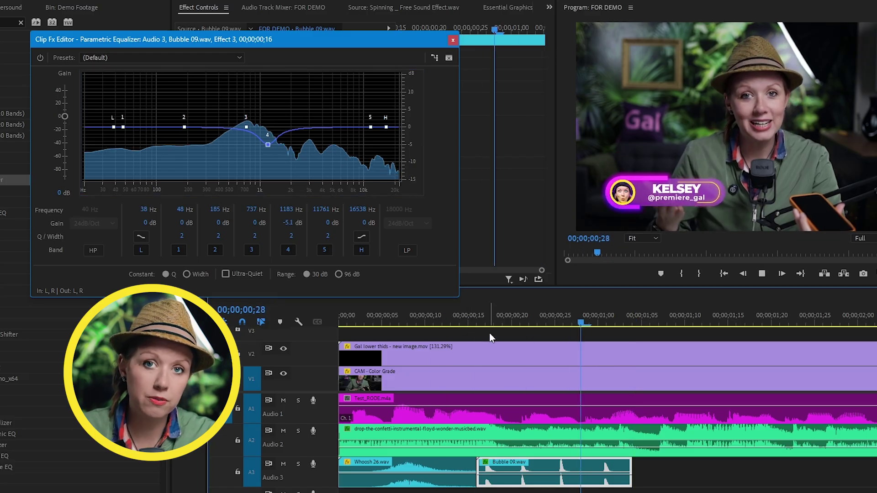
left_click(355, 316)
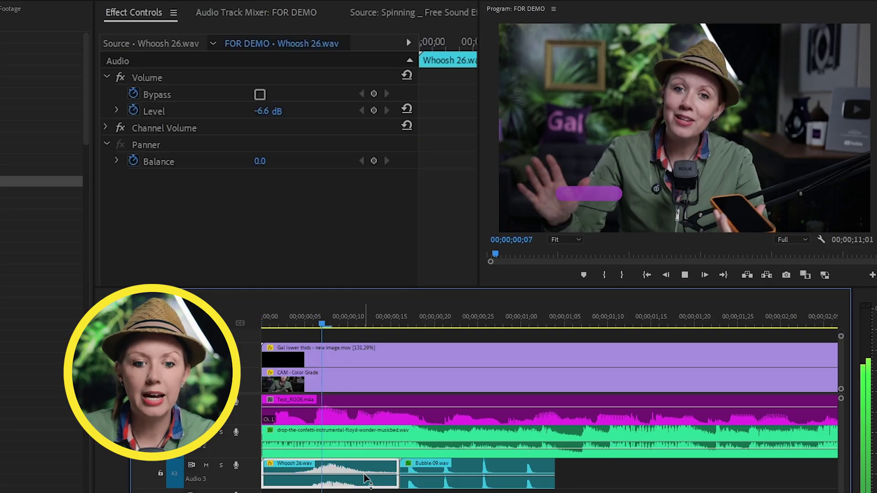
key("space")
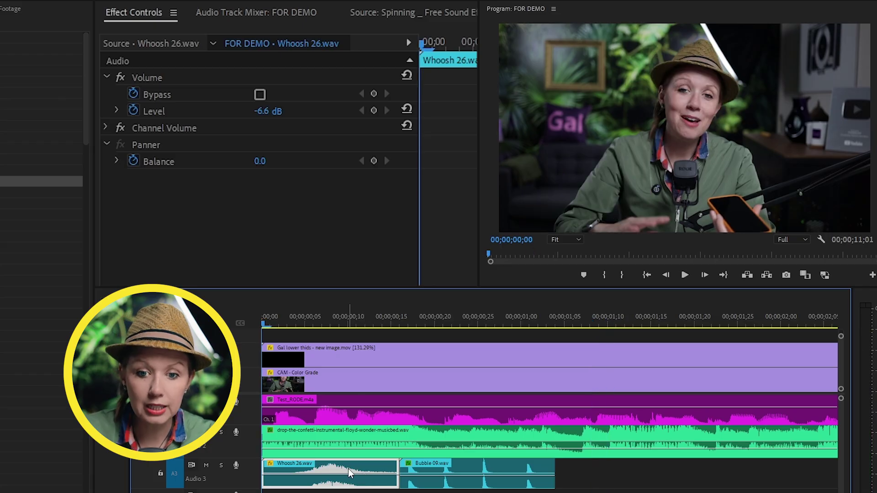
Step: Pan the Whoosh and Bubble 09.wav sound effects to the left and play back to check
left_click_drag(271, 165, 255, 166)
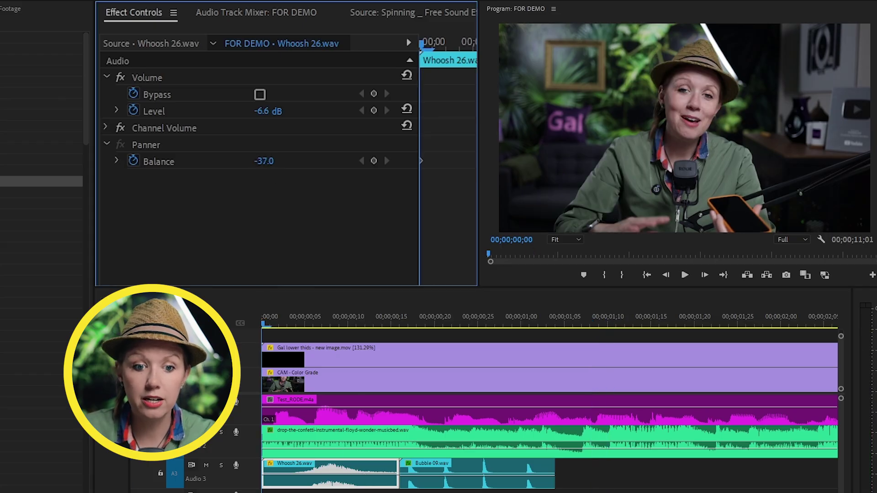
left_click(440, 481)
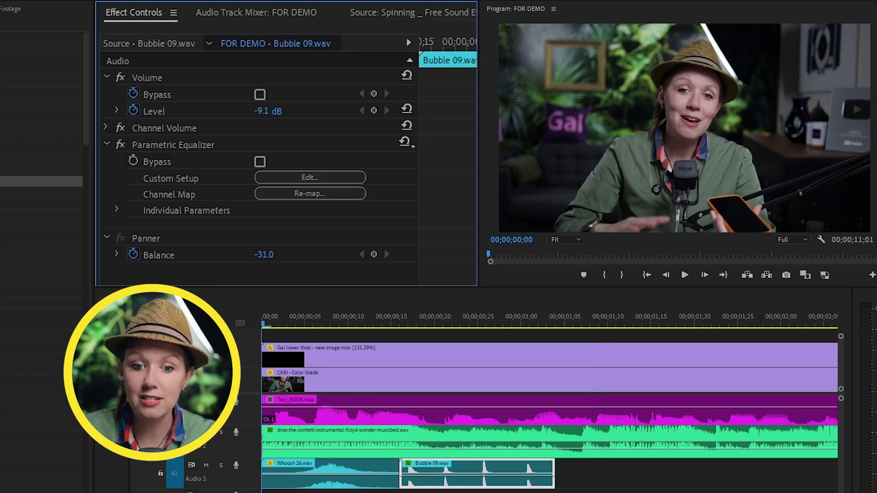
left_click_drag(264, 255, 645, 489)
key("space")
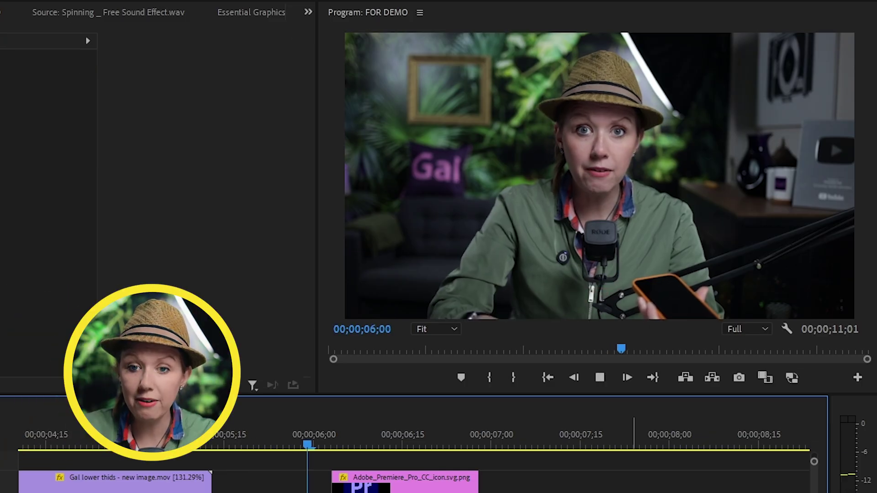
key("space")
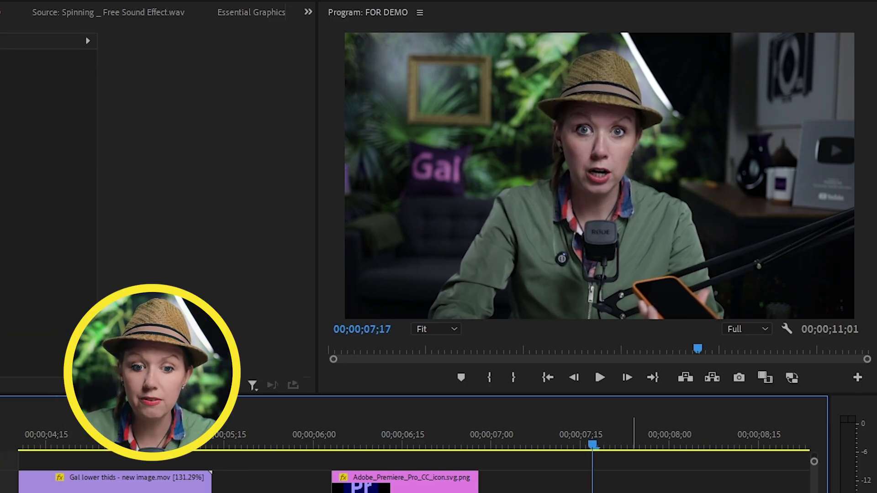
Step: Add volume keyframes at both ends of the Spinning clip, lowering the start and raising the end
left_click(333, 443)
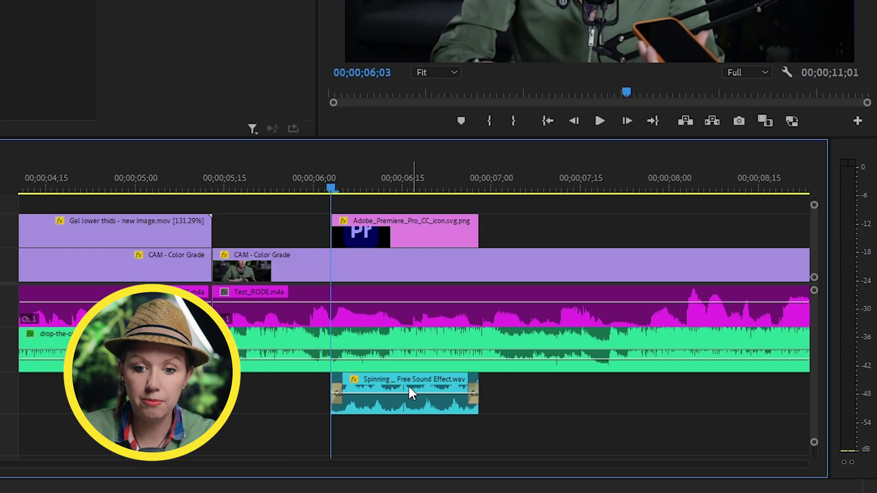
left_click(354, 379)
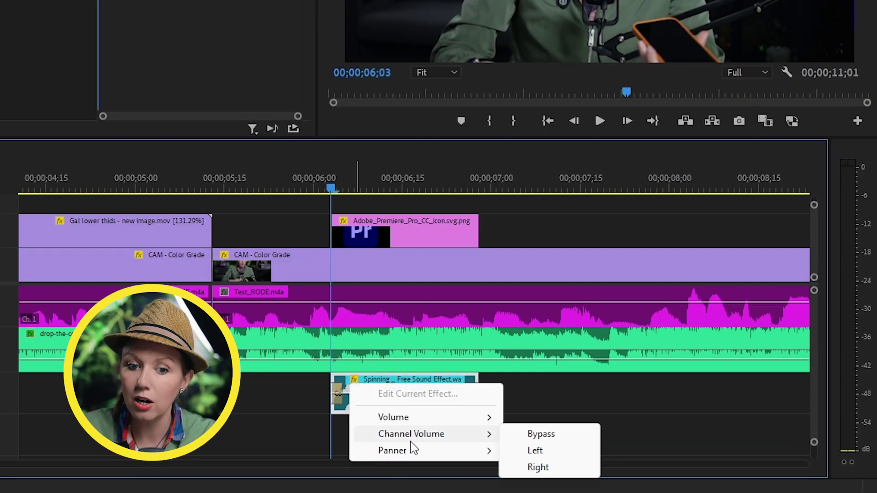
mouse_move(404, 454)
left_click(527, 452)
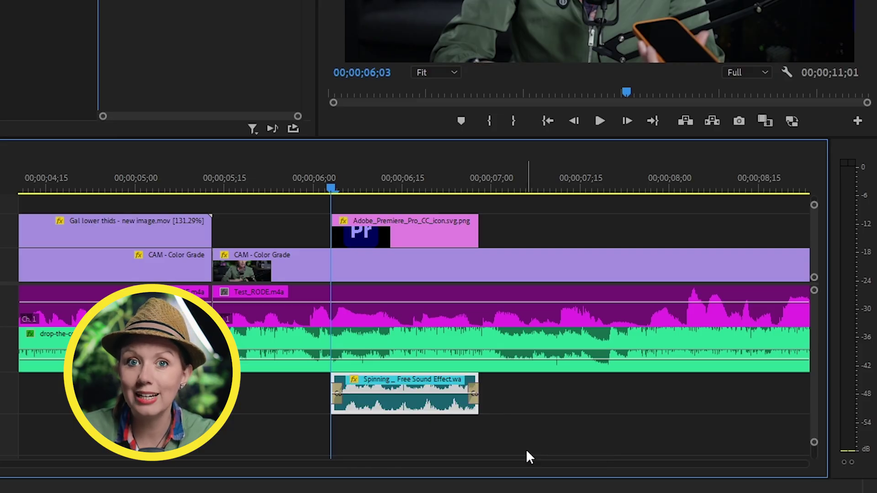
left_click(335, 394, "ctrl")
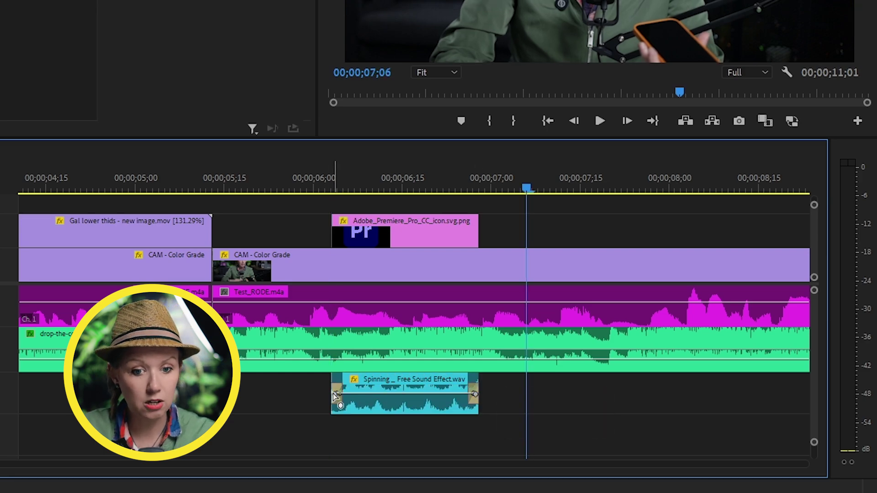
left_click_drag(335, 395, 333, 404)
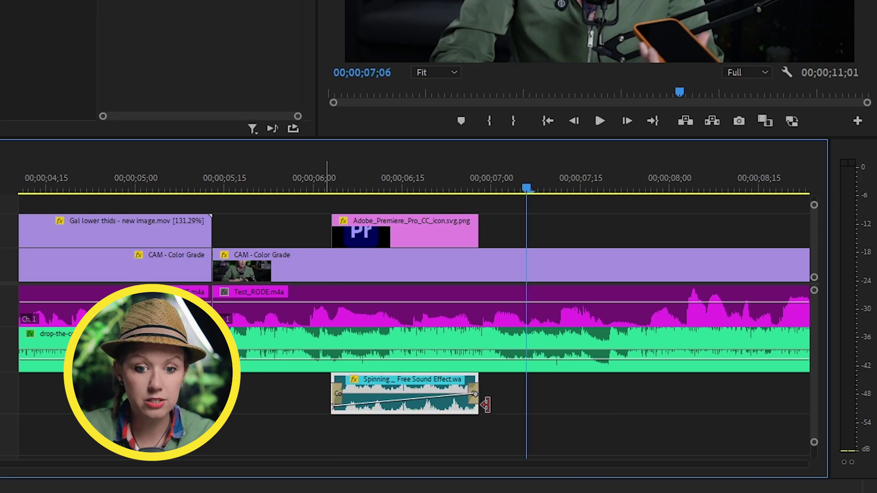
left_click_drag(475, 395, 476, 382)
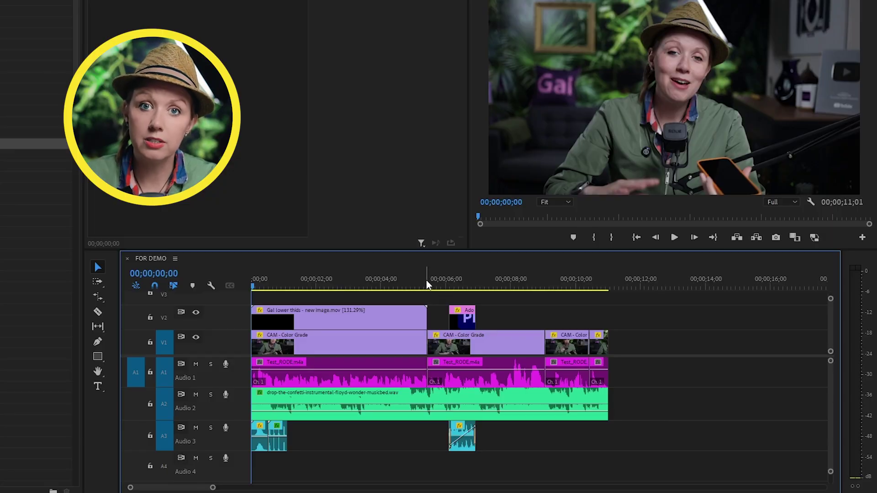
Step: Add a Constant Power crossfade at the Audio 1 cut at 00;00;05;09, shortened to 11 frames
left_click(426, 281)
key("=")
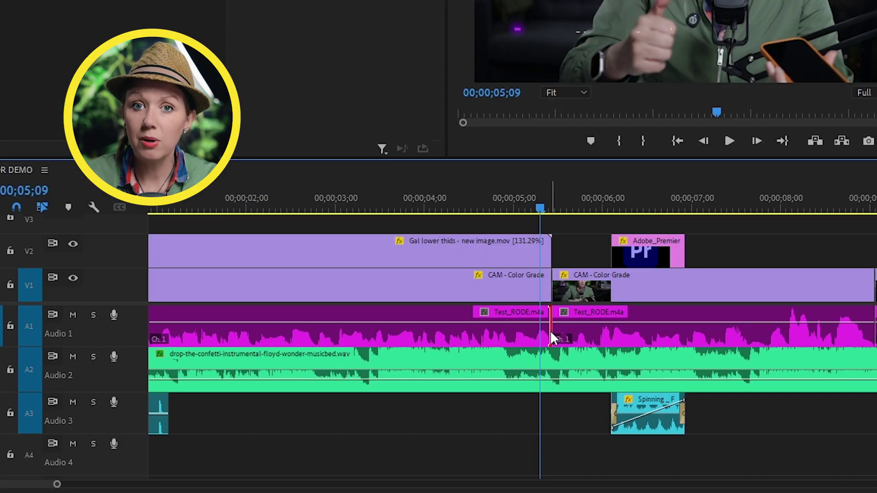
right_click(544, 375)
left_click(596, 432)
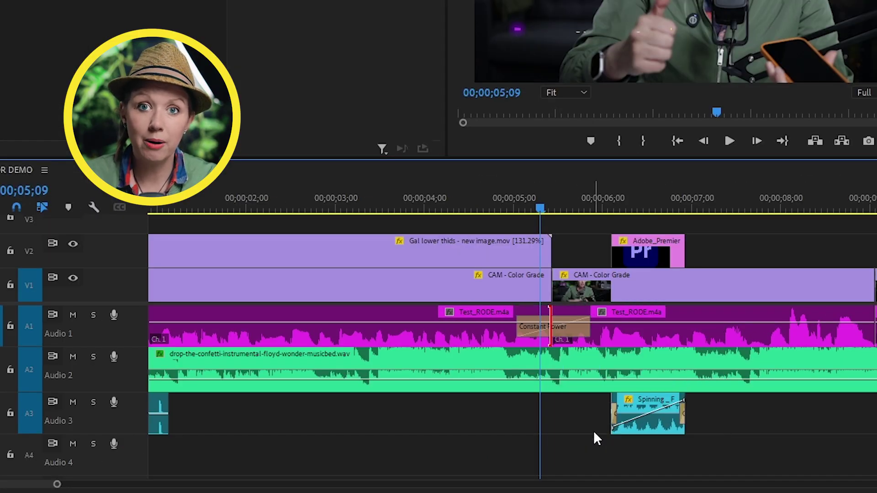
left_click(566, 432)
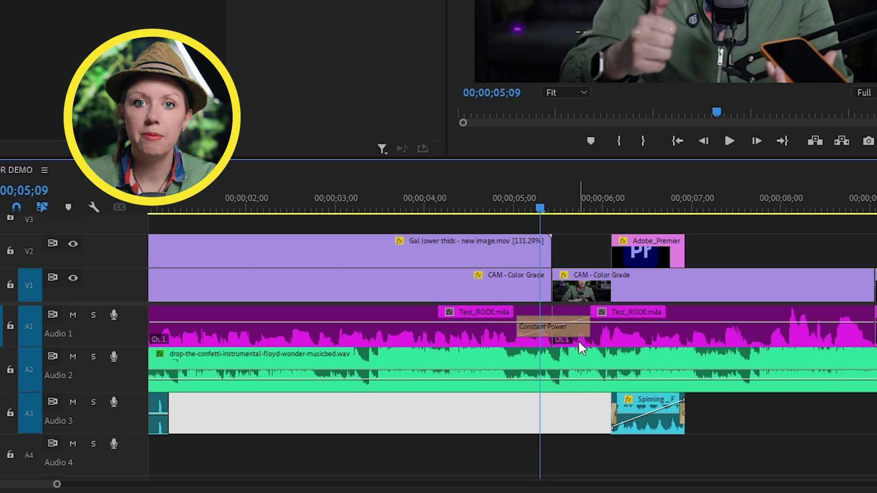
mouse_move(586, 330)
left_mouse_down()
mouse_move(562, 333)
mouse_move(598, 331)
mouse_move(563, 335)
mouse_move(571, 333)
left_mouse_up()
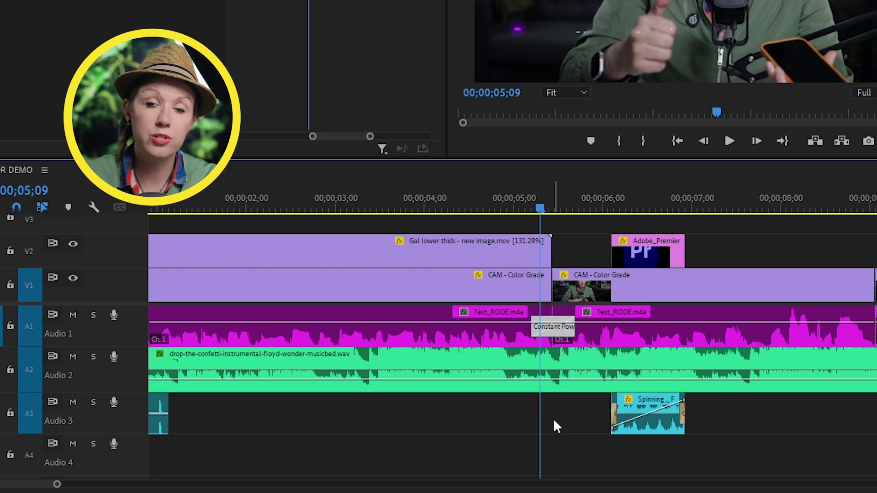
left_click(554, 420)
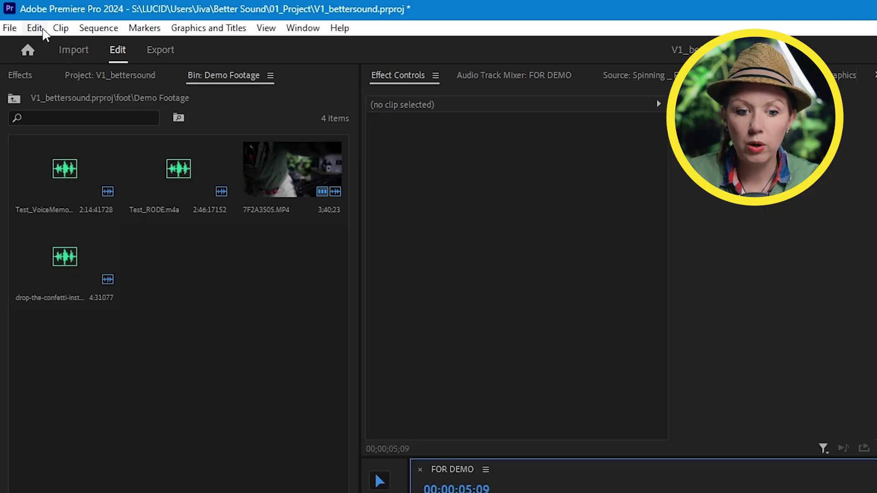
Step: Set the Audio Transition Default Duration to 10 frames in Timeline preferences
left_click(43, 30)
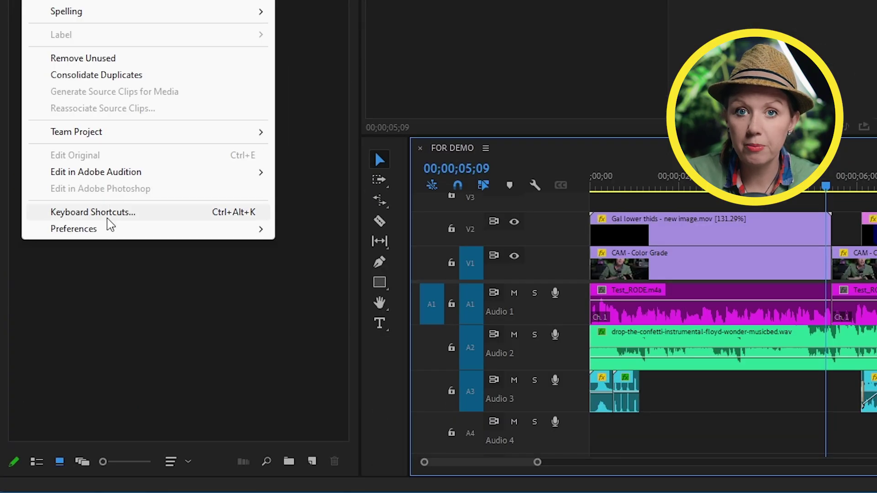
mouse_move(106, 234)
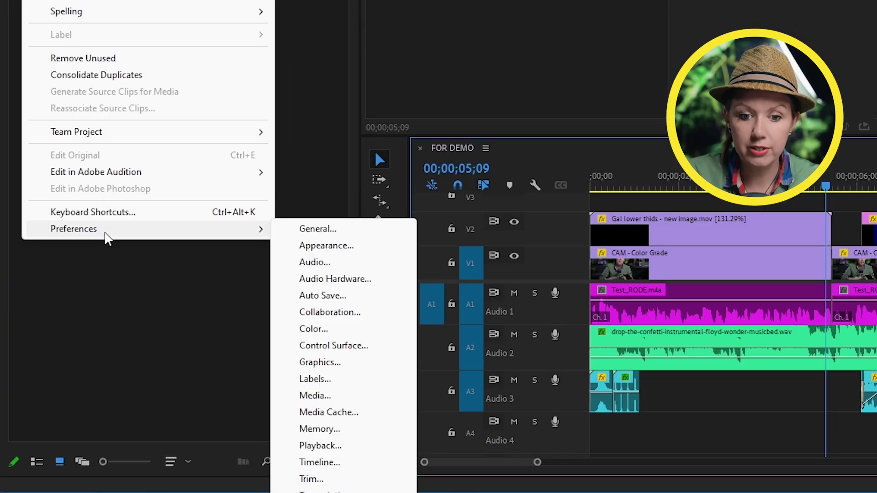
left_click(347, 463)
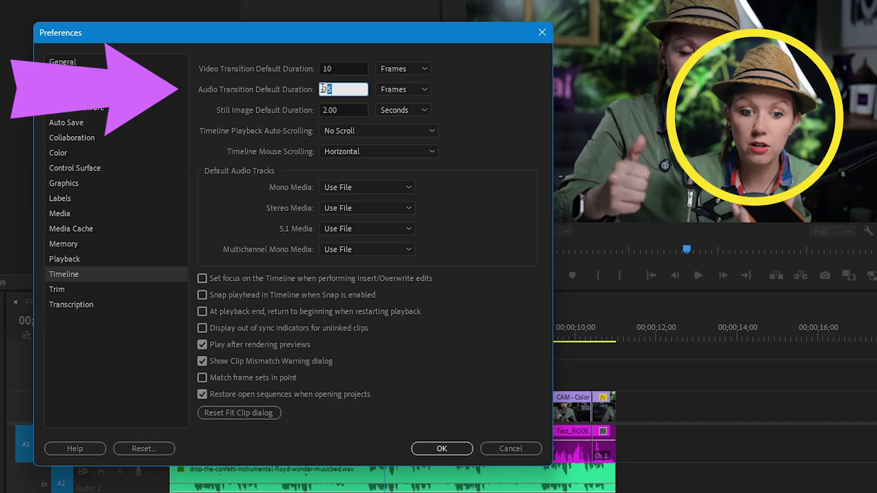
type("10")
key("Return")
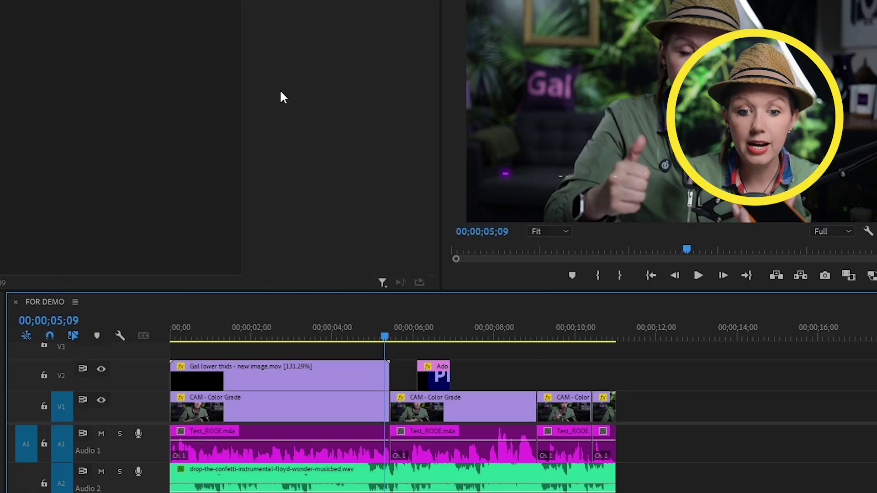
Step: Apply default crossfades to every cut between the selected Audio 1 dialogue clips with Shift+D
left_click_drag(677, 449, 319, 449)
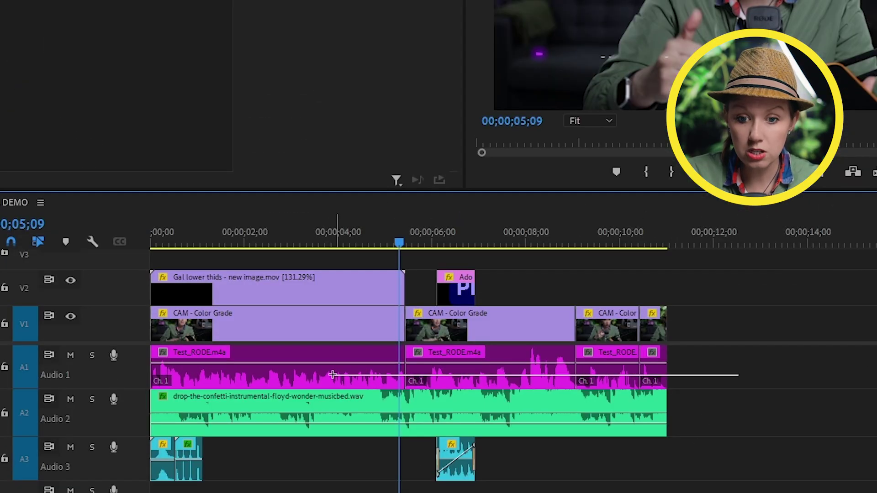
left_click_drag(323, 374, 320, 373)
key("=")
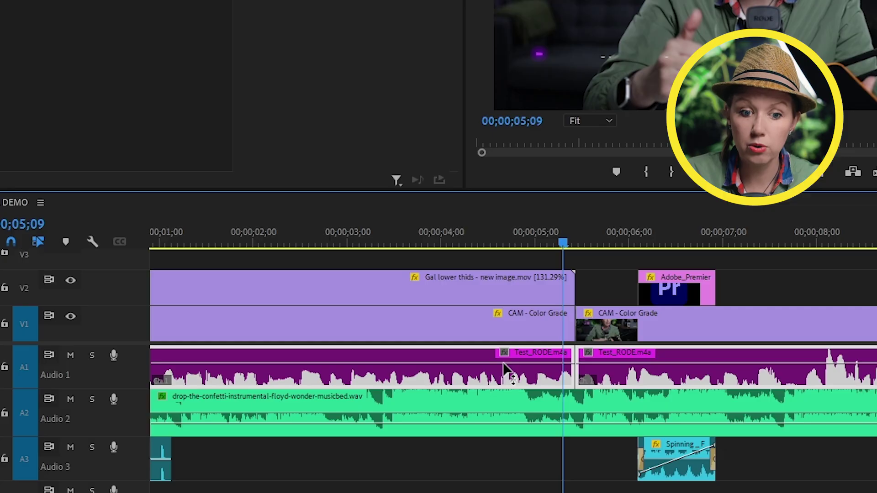
key("shift+d")
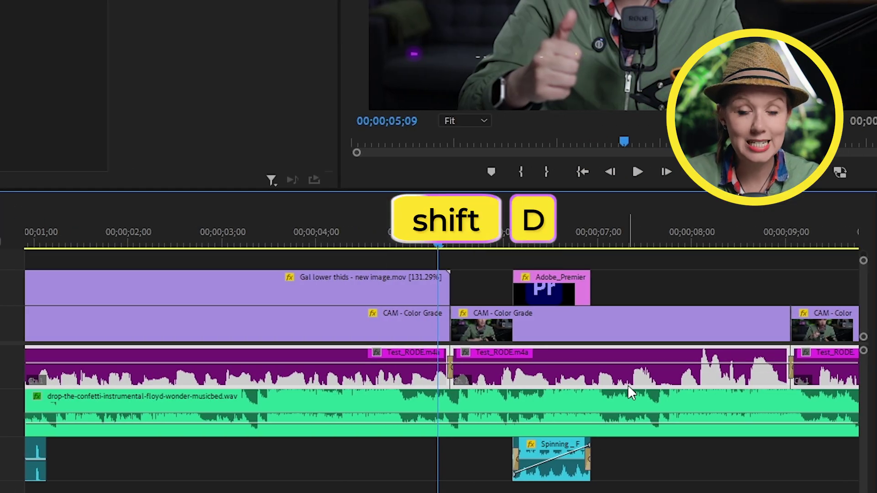
left_click(382, 476)
scroll(382, 475, "down", 3)
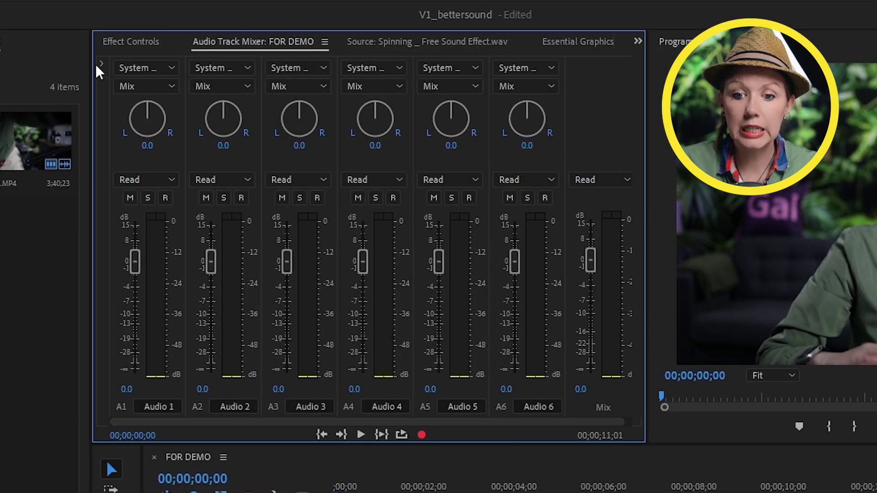
Step: Show the FOR DEMO mixer's effects racks and inspect Audio 1's Tube-modeled Compressor at 10.00 dB gain
left_click(103, 65)
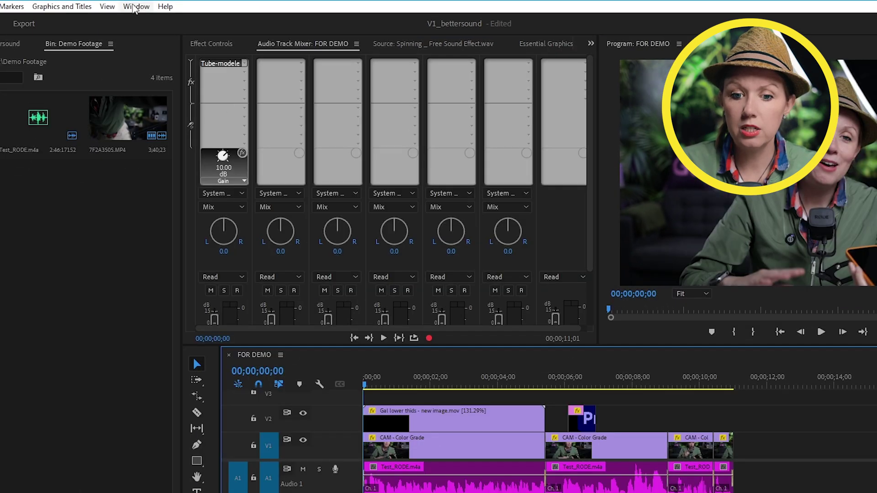
left_click(133, 6)
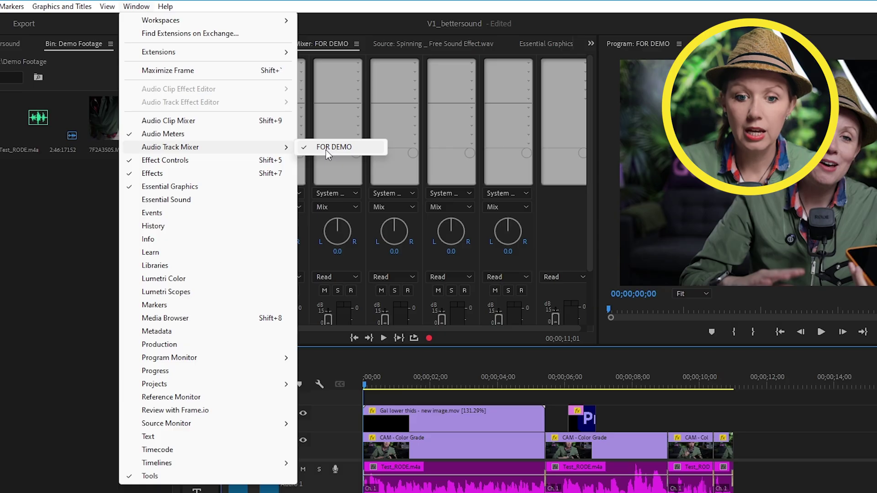
left_click(327, 148)
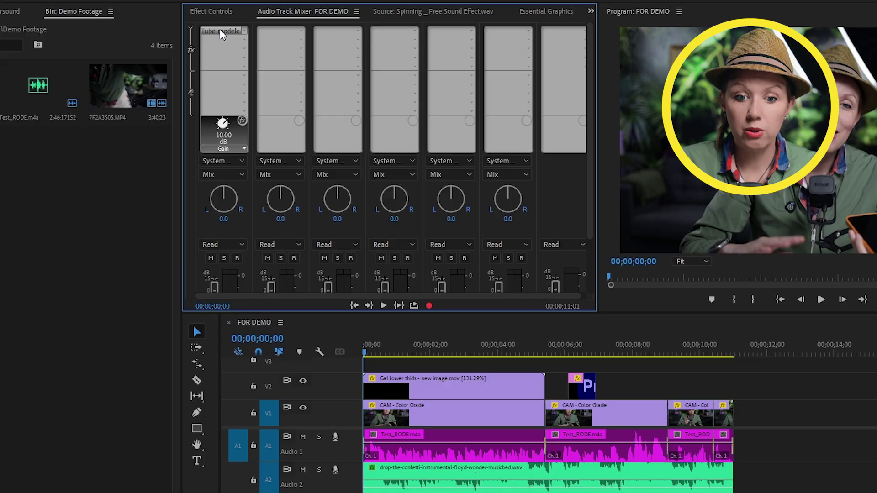
double_click(220, 29)
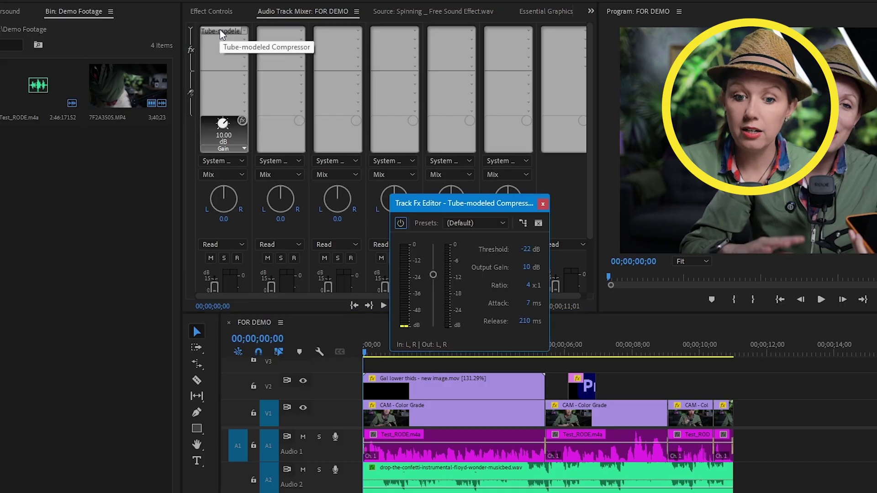
left_click(543, 204)
Step: Select all the Audio 1 dialogue clips, then deselect them and return focus to the mixer
left_click(394, 451)
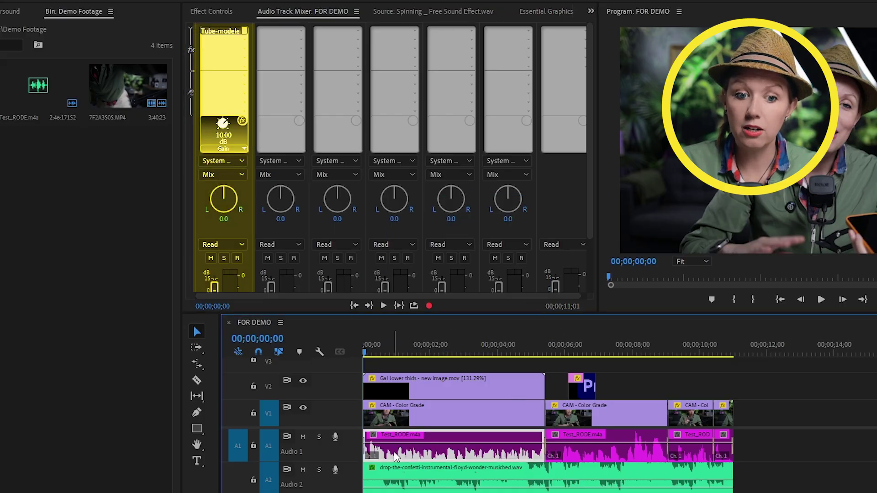
left_click_drag(758, 449, 441, 443)
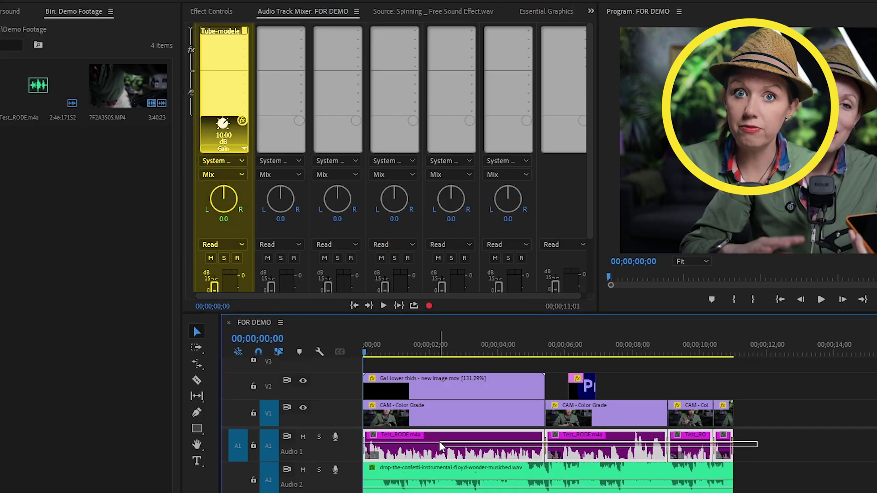
left_click(778, 457)
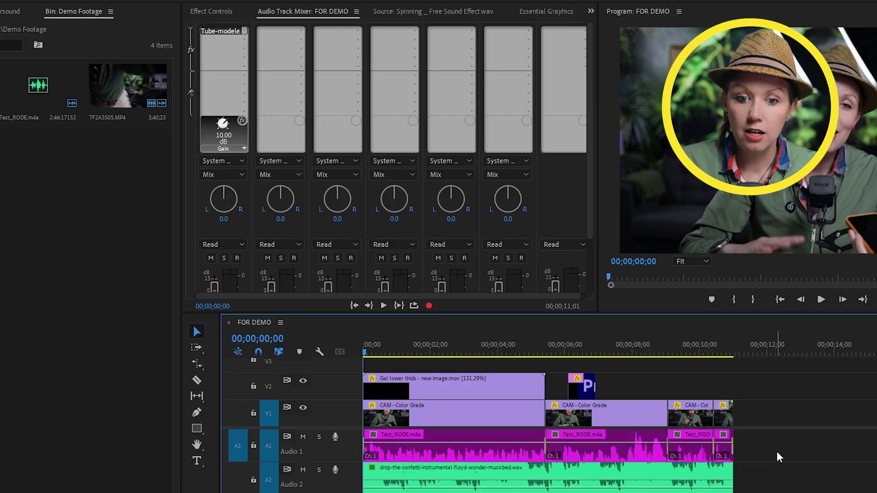
left_click(324, 12)
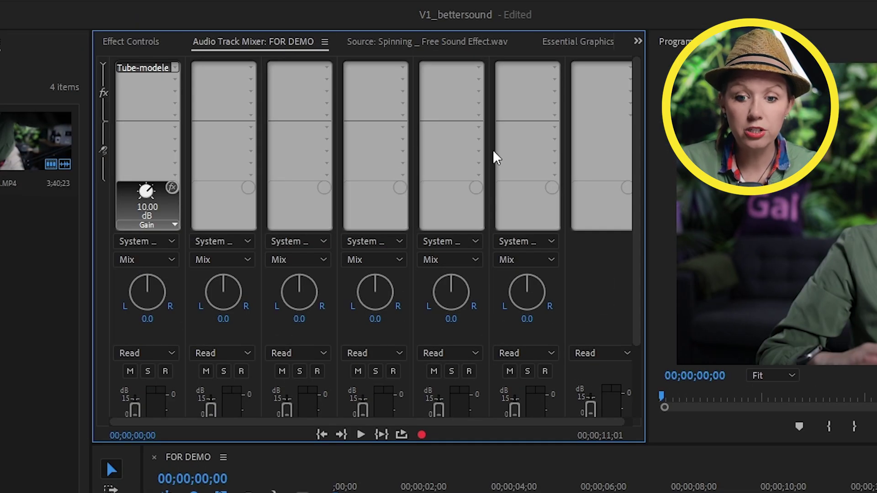
Step: Add an Amplitude and Compression > Hard Limiter effect to the Mix track's effect slot
left_click_drag(396, 420, 480, 418)
left_click_drag(637, 326, 608, 403)
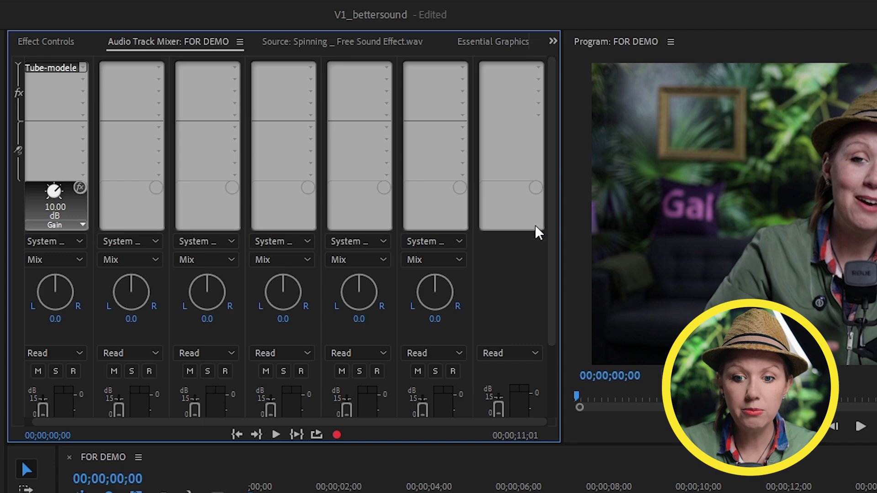
left_click(538, 69)
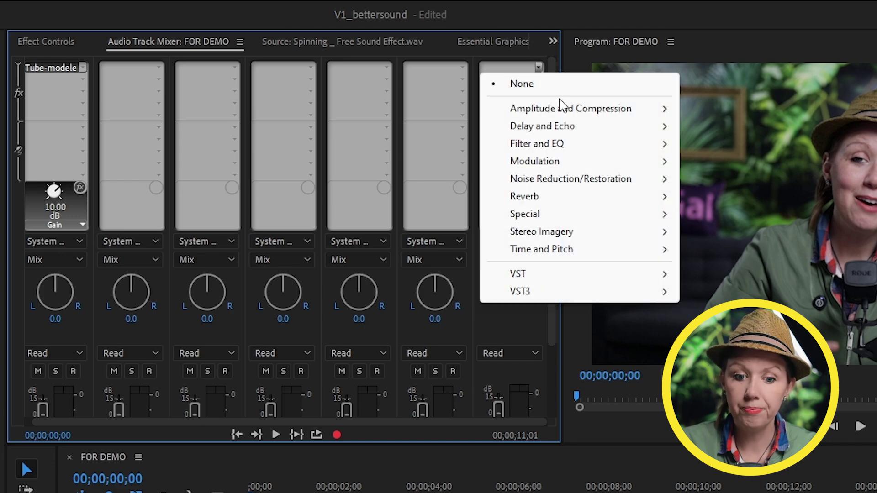
mouse_move(566, 114)
left_click(747, 214)
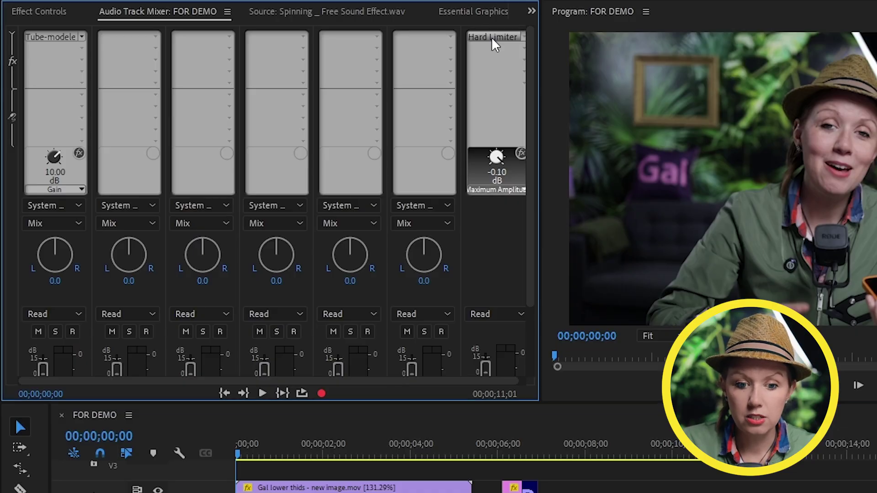
Step: Raise the Hard Limiter's Input Boost to 2 dB, keeping -0.1 dB maximum amplitude, and play back
double_click(492, 39)
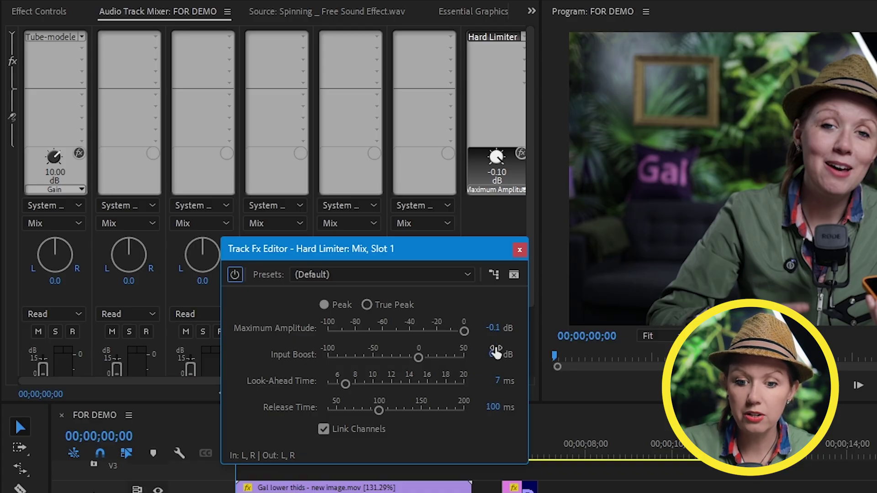
left_click_drag(494, 354, 508, 348)
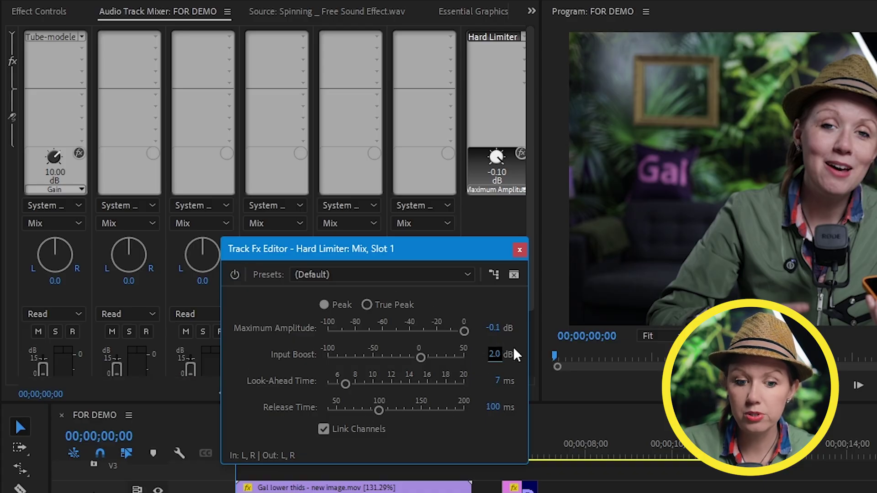
key("space")
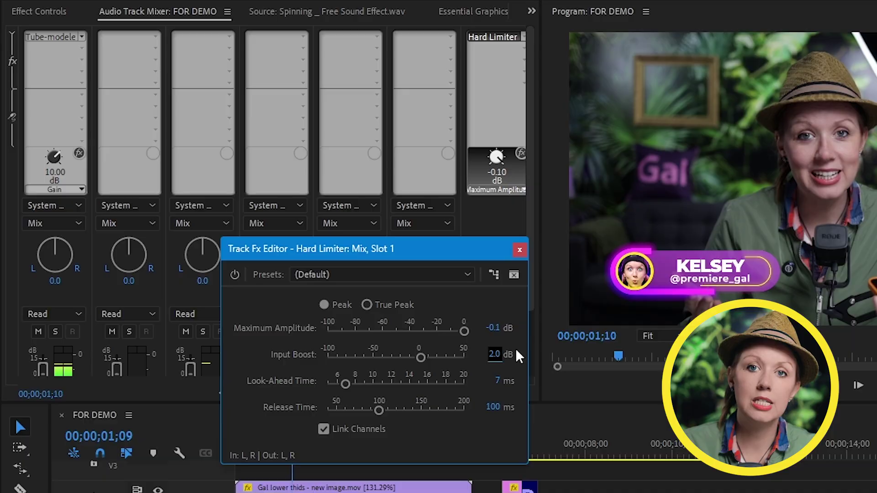